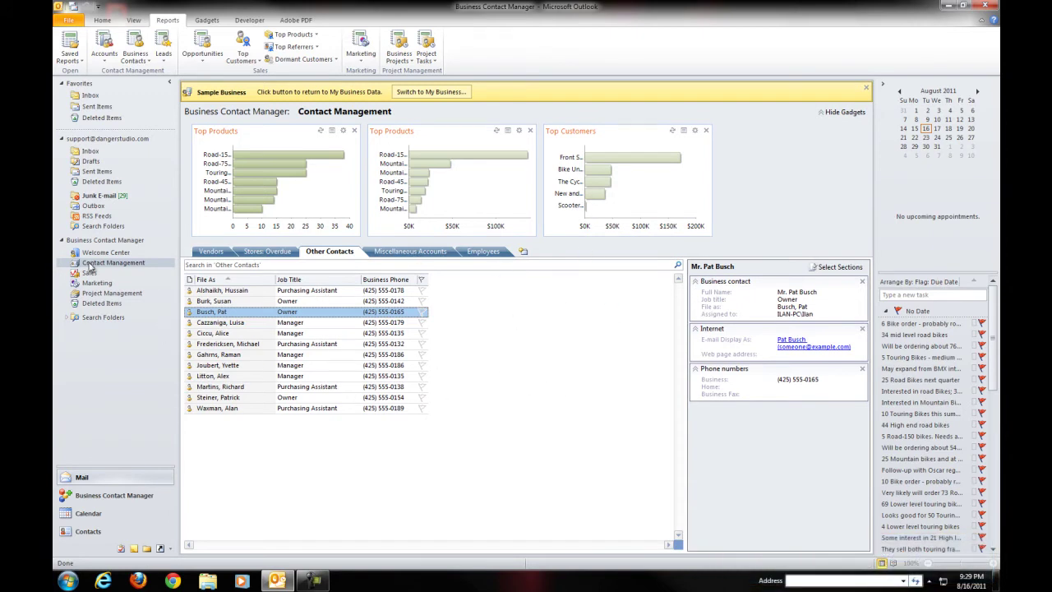
Step: Show the vendor accounts list and browse the details of several bike companies
left_click(211, 251)
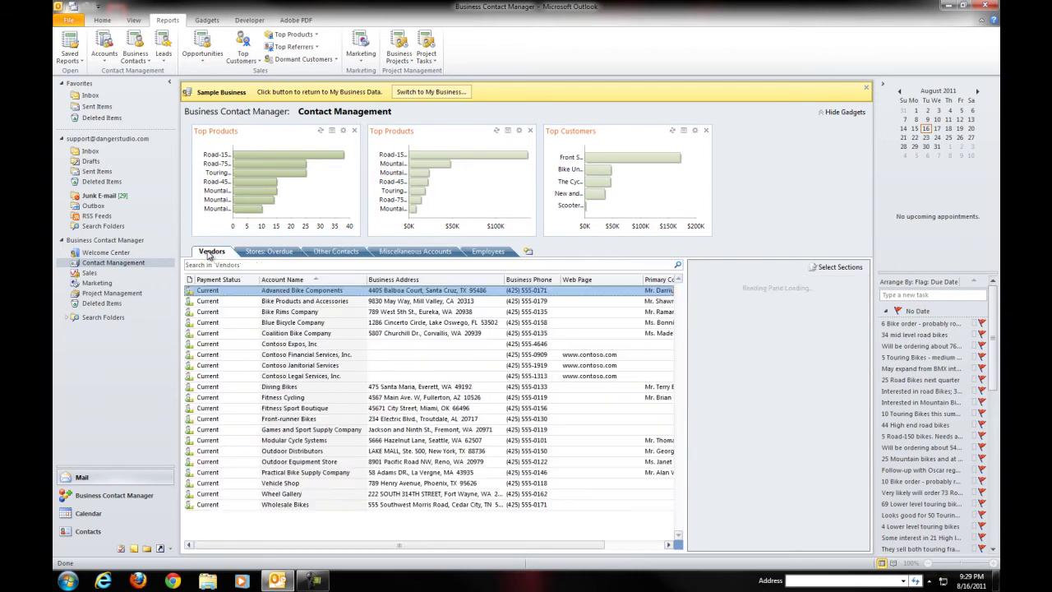
left_click(397, 398)
left_click(285, 347)
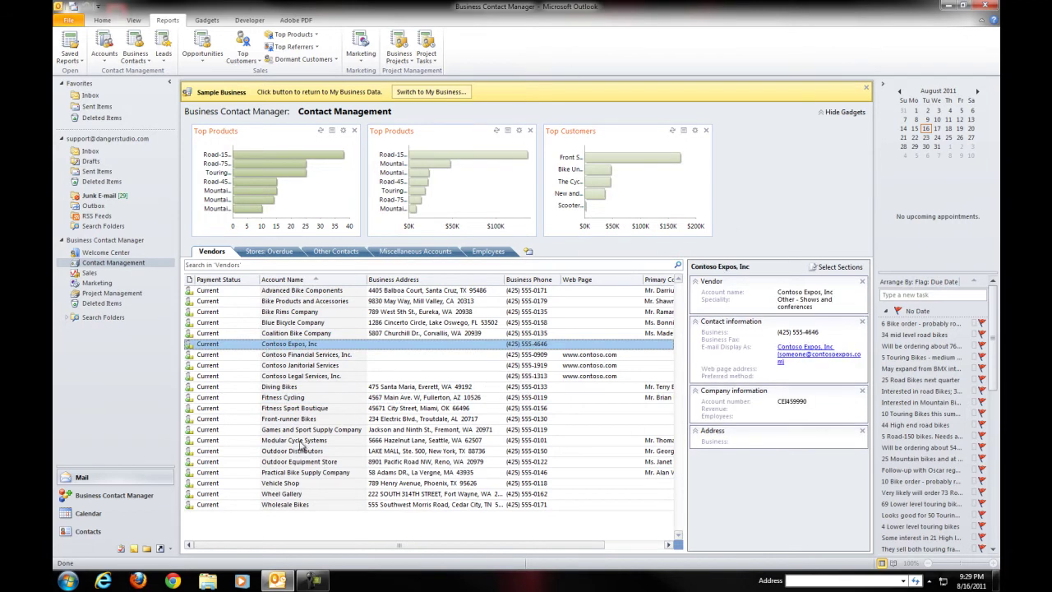
left_click(277, 422)
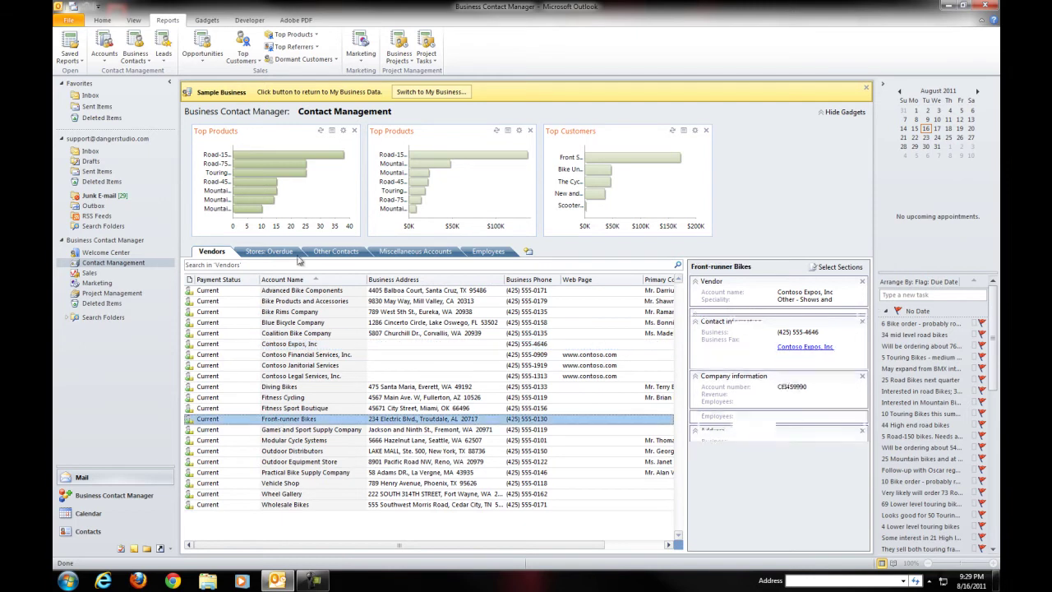
left_click(269, 324)
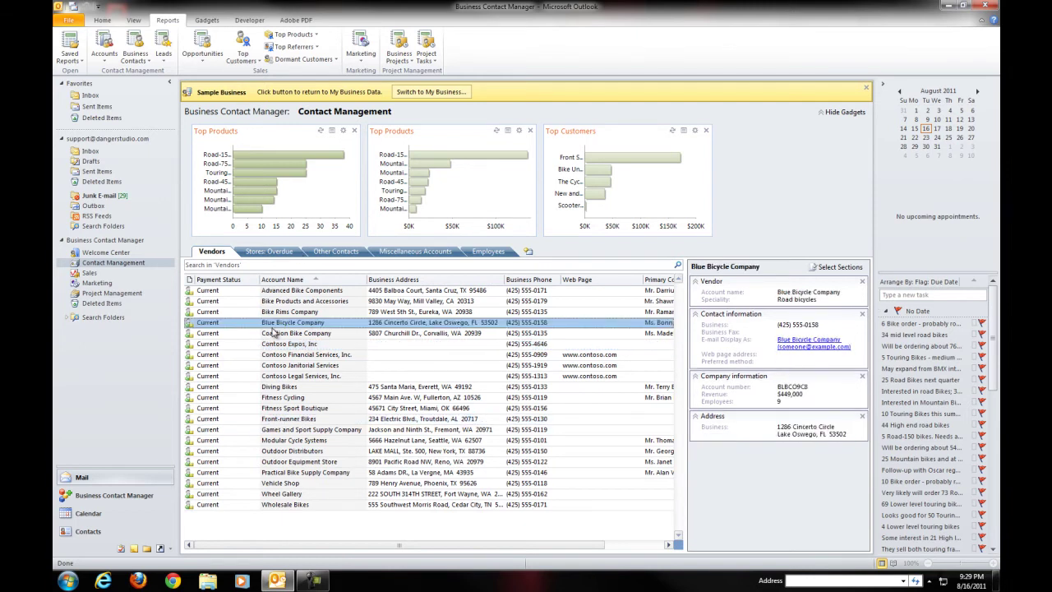
left_click(358, 419)
left_click(336, 375)
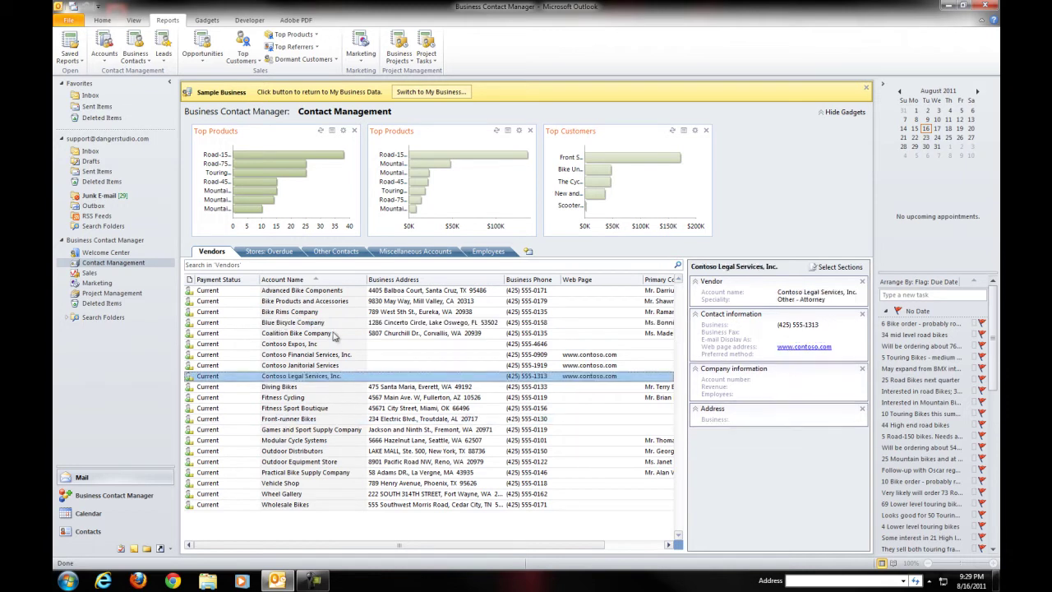
left_click(337, 333)
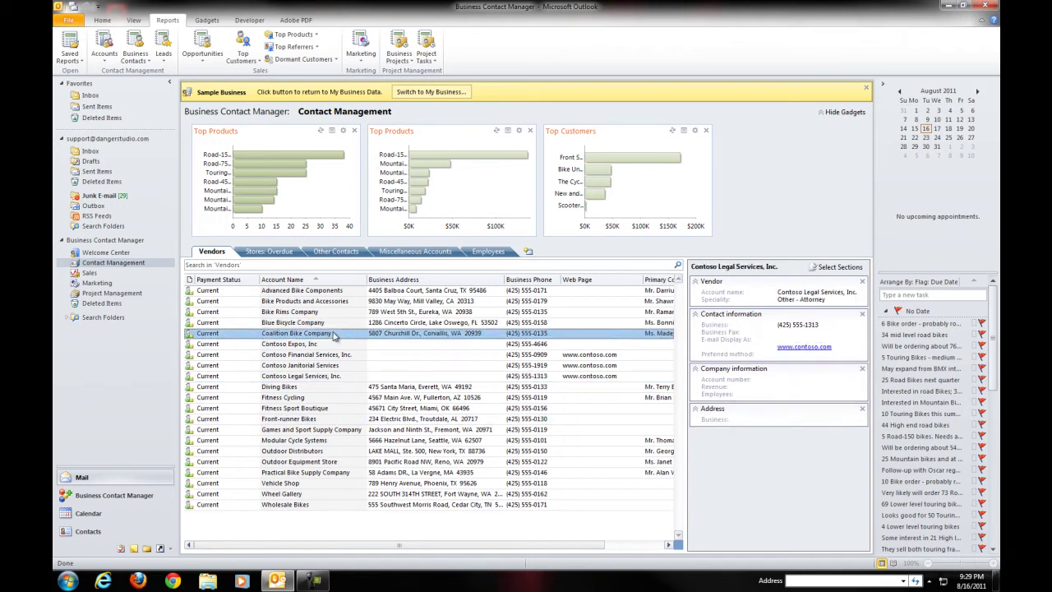
left_click(392, 388)
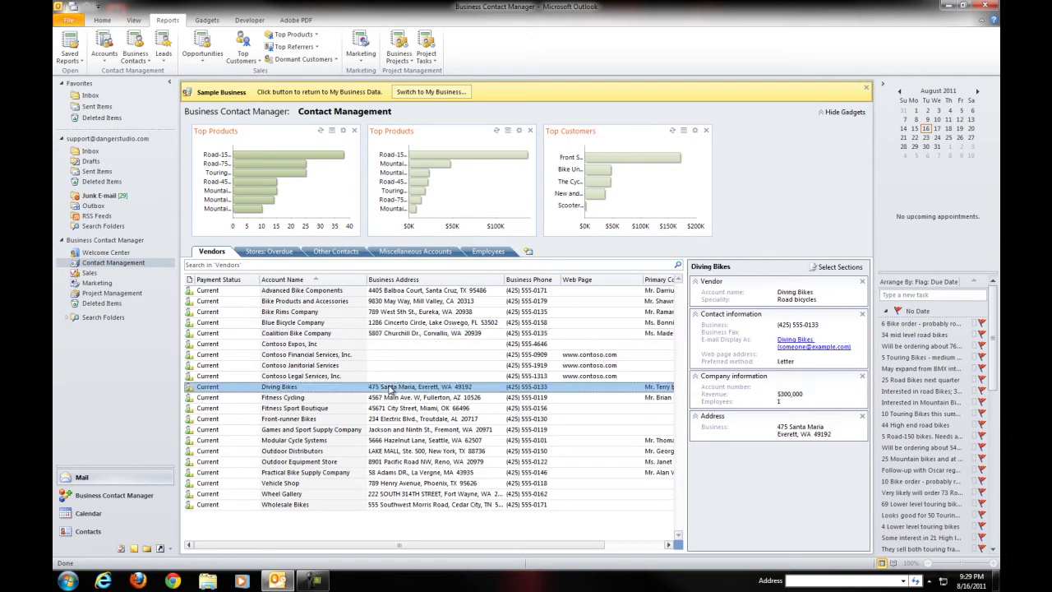
left_click(360, 312)
Step: Switch to the Stores: Overdue list and view the Maintenance and Repair and Best Bikes details
left_click(263, 251)
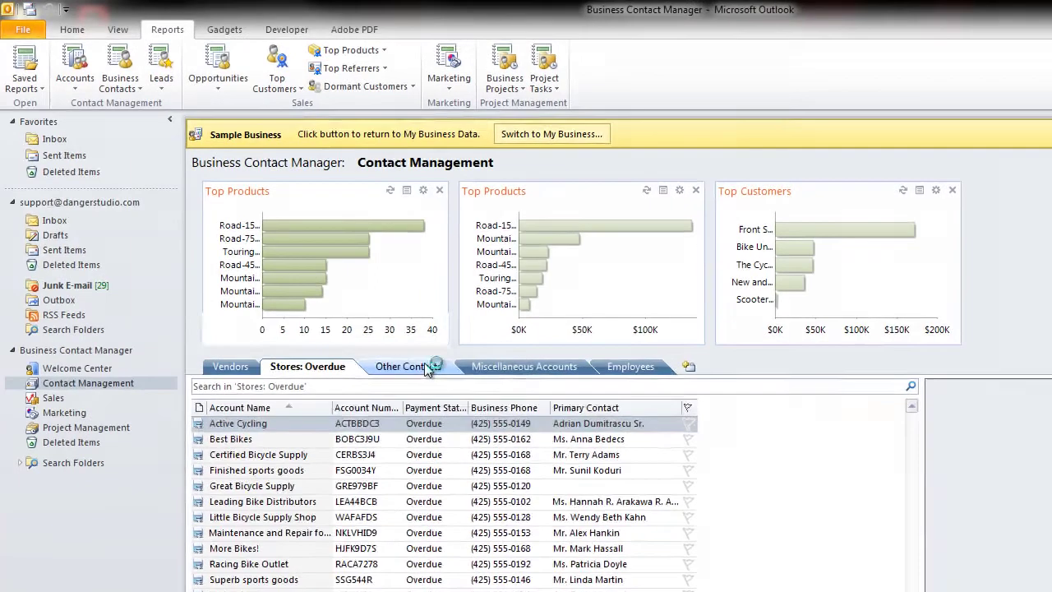
left_click(332, 253)
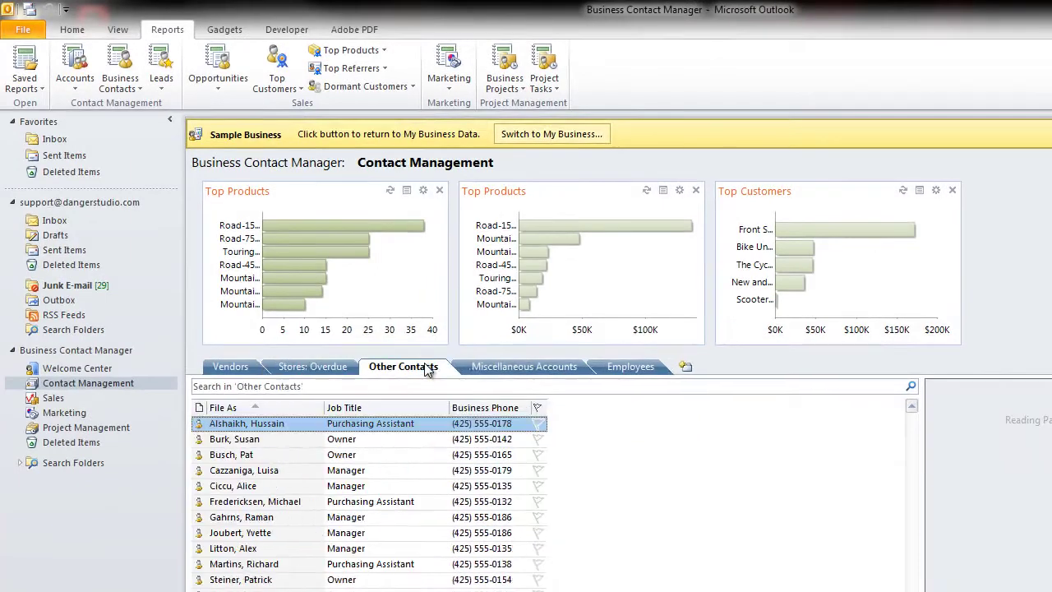
left_click(308, 367)
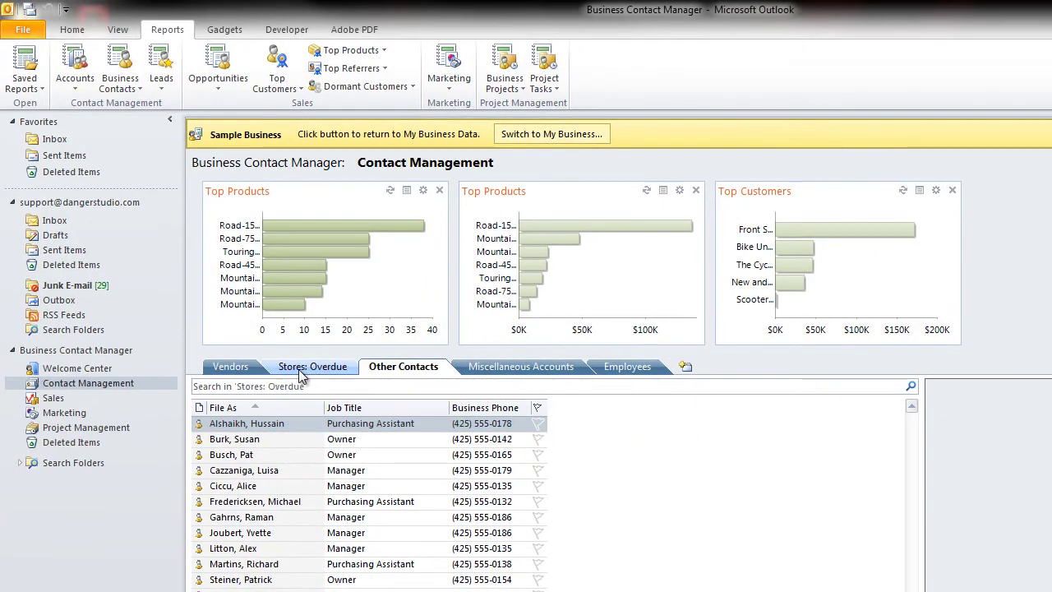
left_click(450, 532)
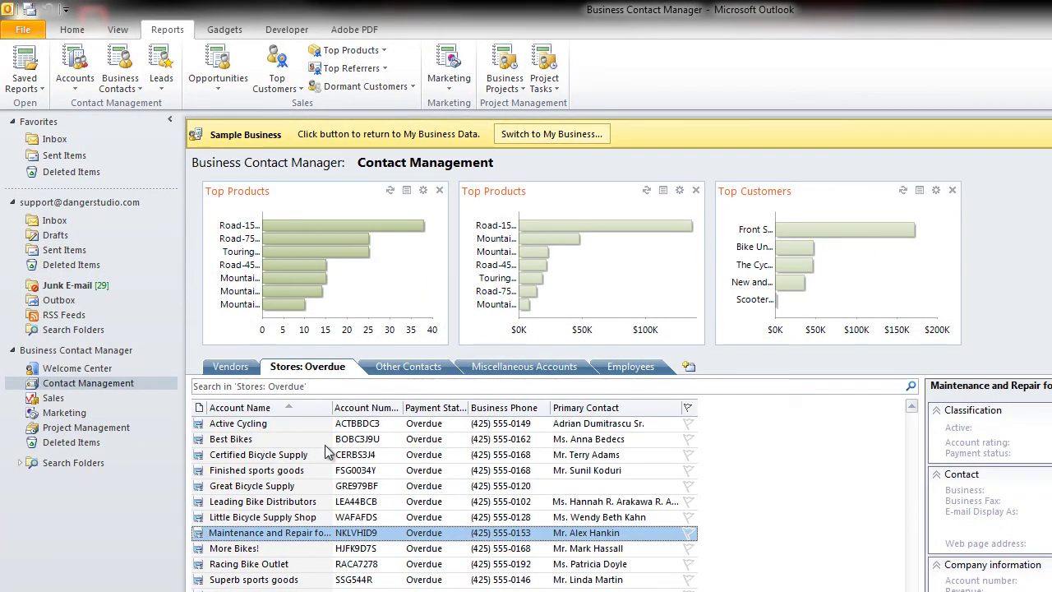
left_click(238, 439)
left_click(75, 385)
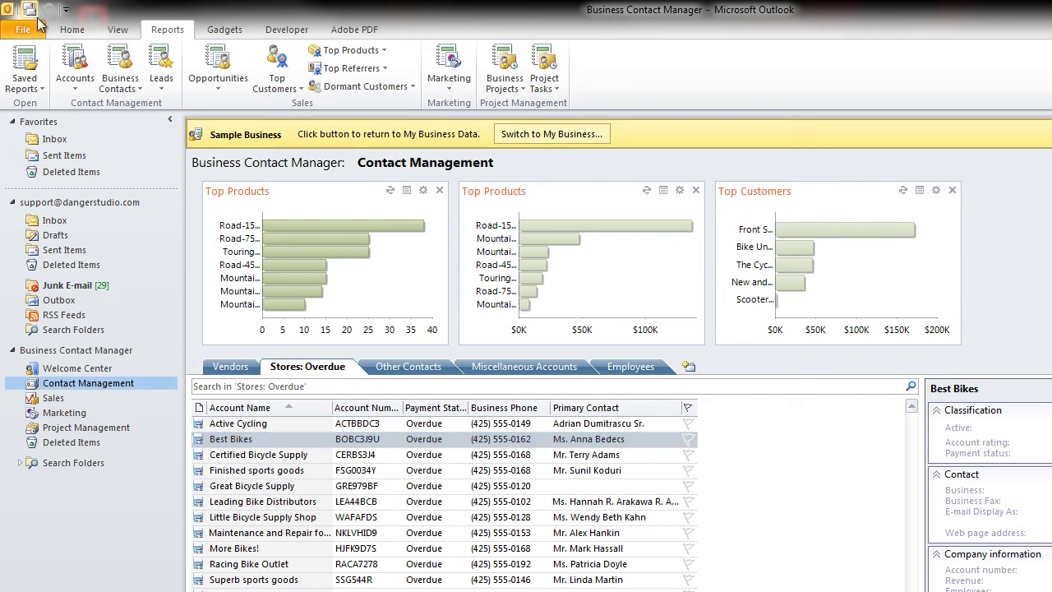
Step: Check the Home and File views, then return to the Reports commands
left_click(74, 30)
left_click(33, 30)
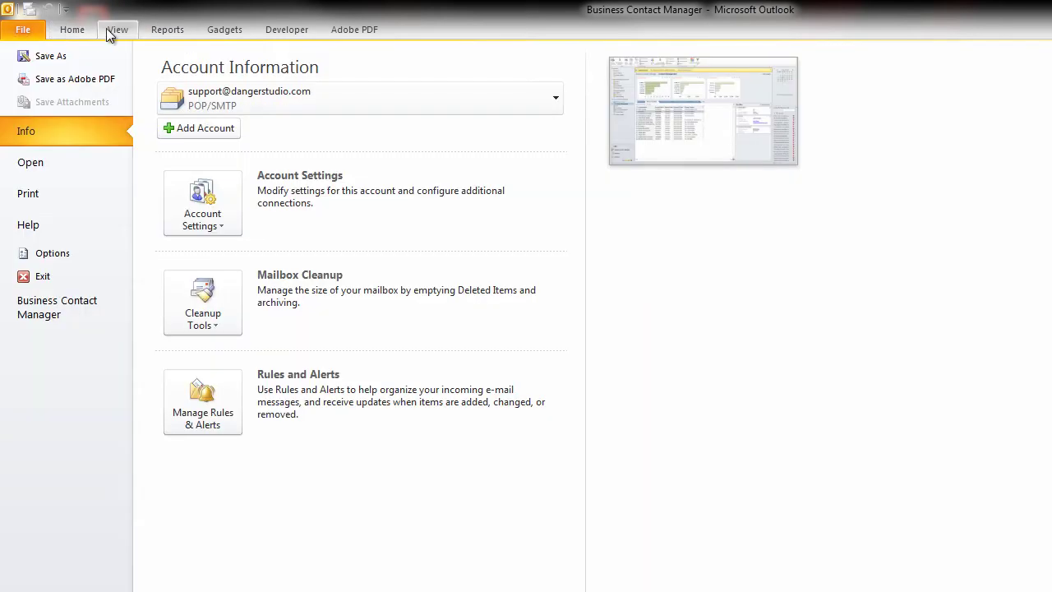
left_click(168, 31)
scroll(206, 31, "down", 2)
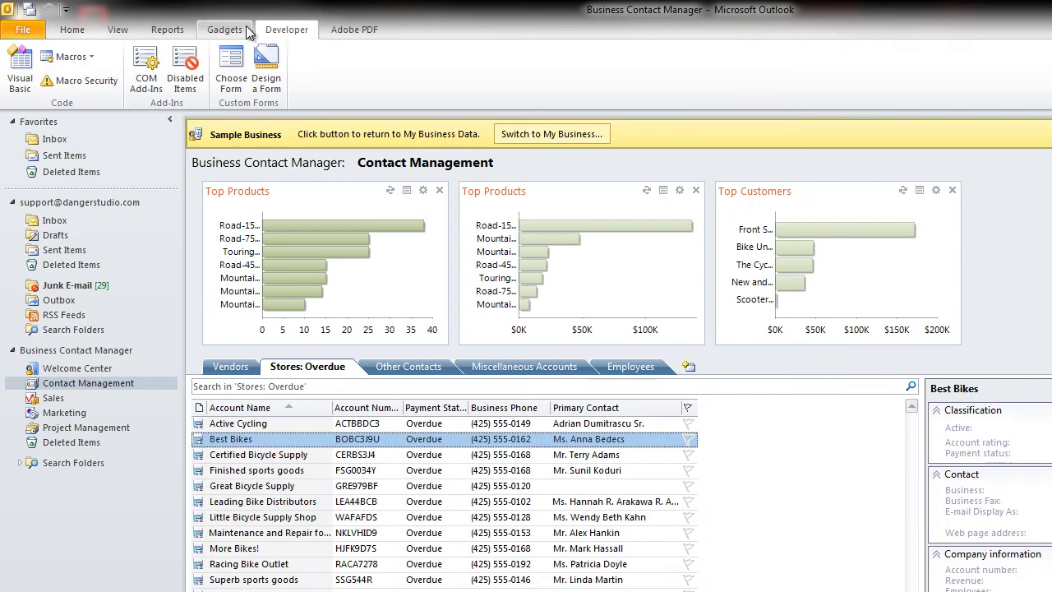
left_click(175, 31)
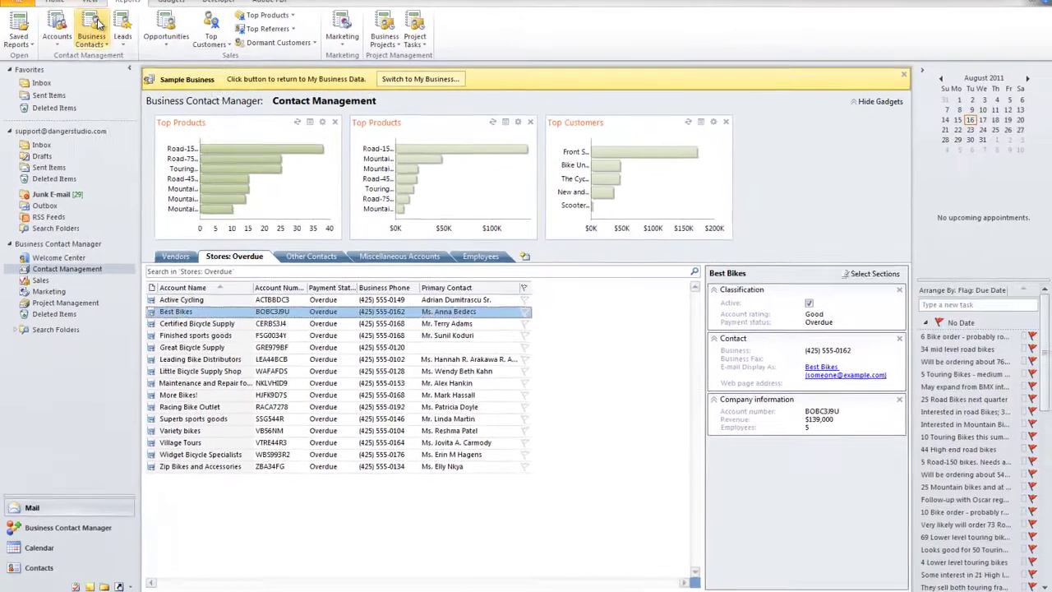
Step: Run the Quick Business Contacts List report and scroll through its contacts
left_click(120, 79)
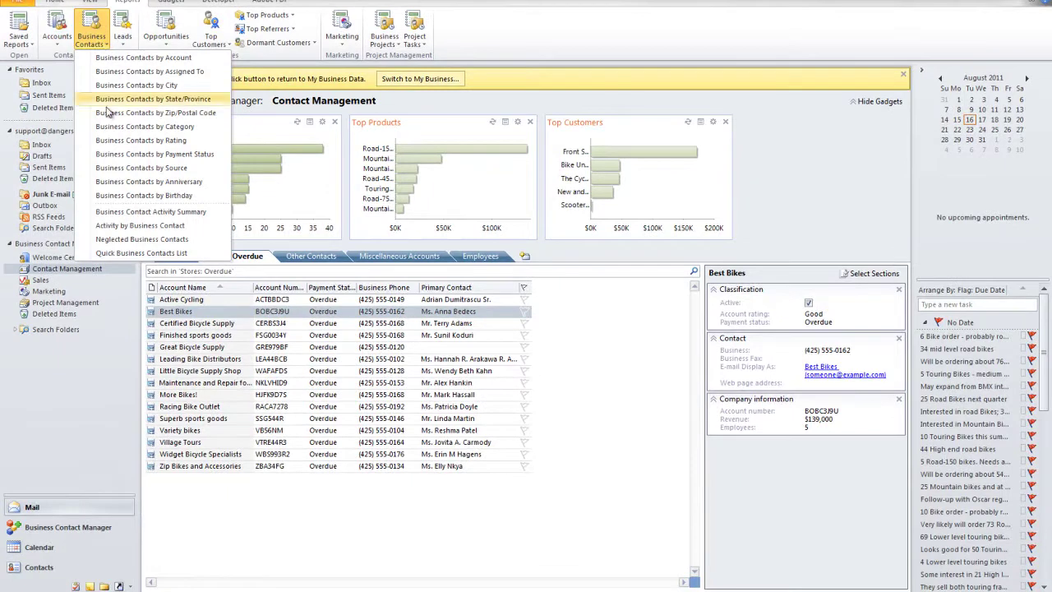
left_click(141, 252)
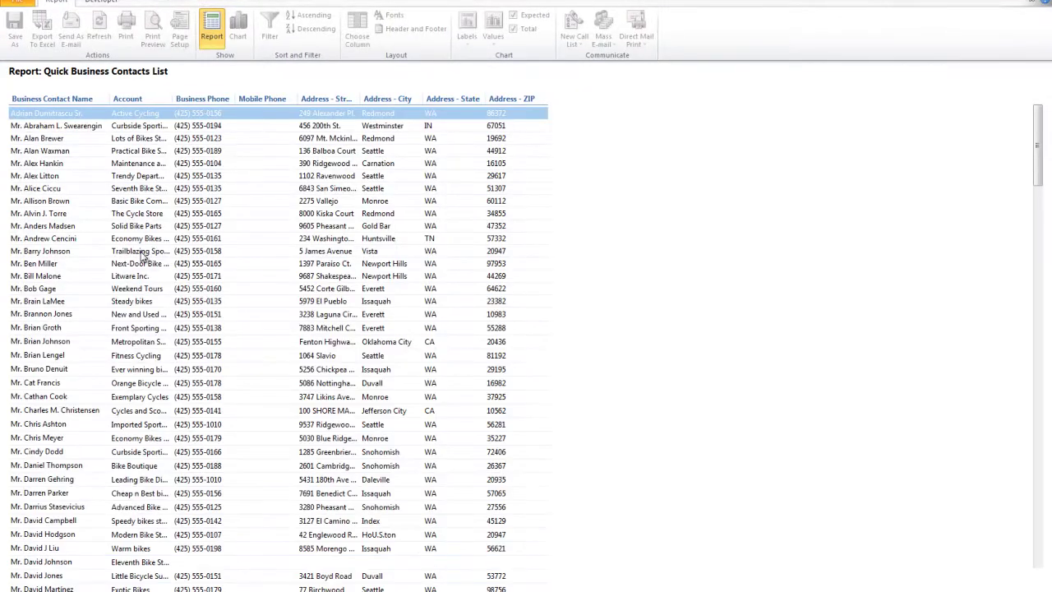
scroll(294, 288, "down", 8)
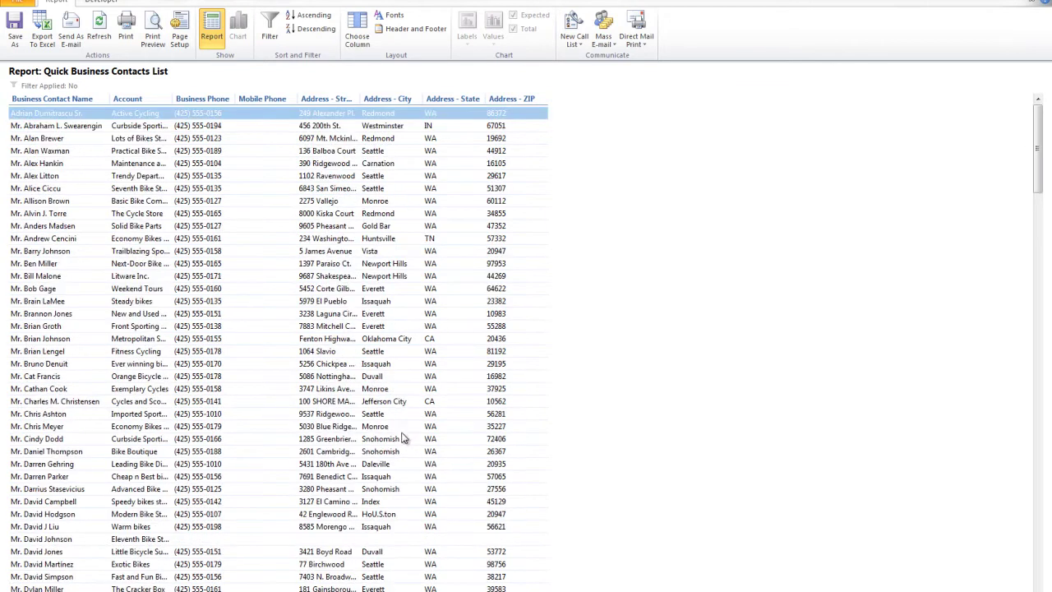
scroll(434, 207, "down", 20)
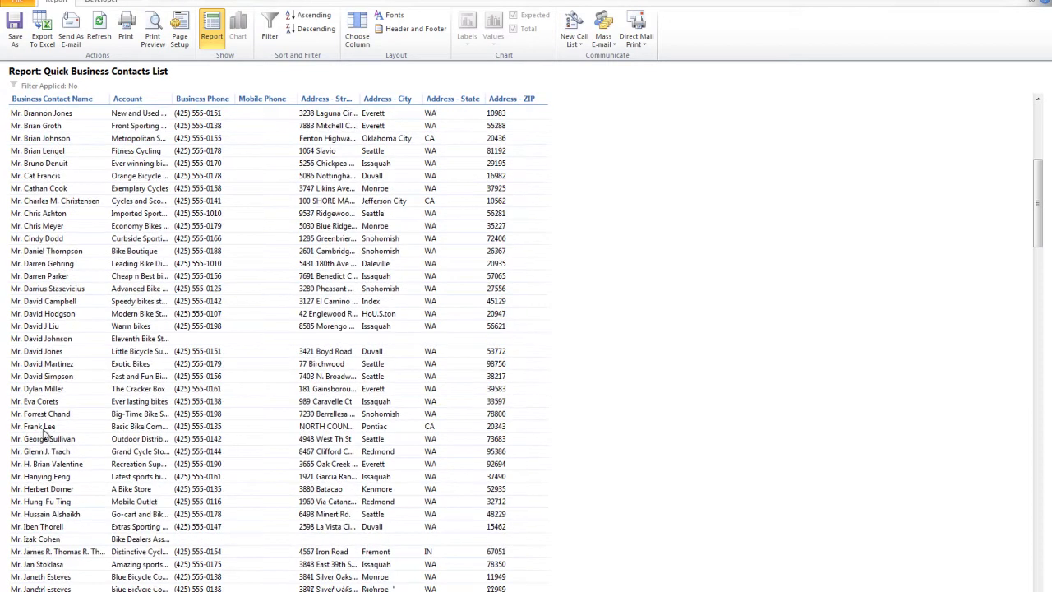
scroll(431, 398, "down", 8)
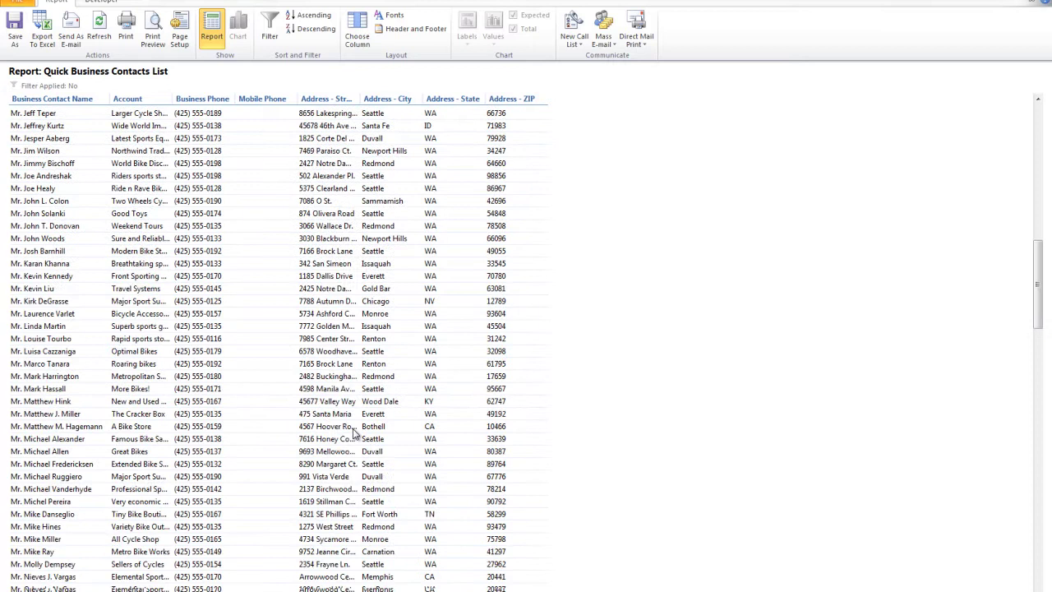
scroll(416, 438, "down", 12)
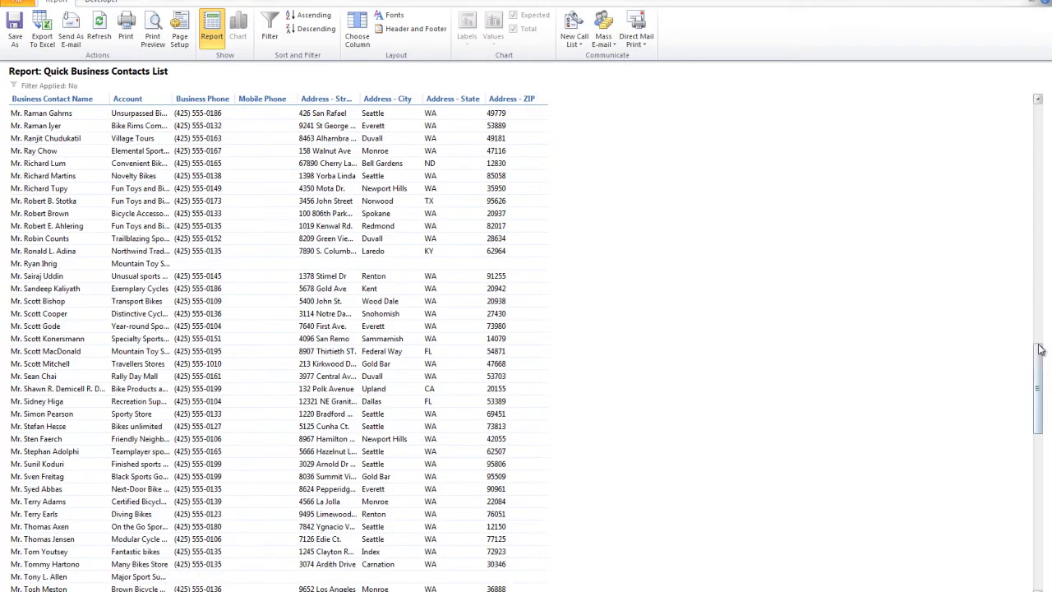
left_click_drag(1040, 350, 1030, 72)
Step: Select a couple of contact rows in the report
left_click(438, 374)
scroll(438, 374, "down", 1)
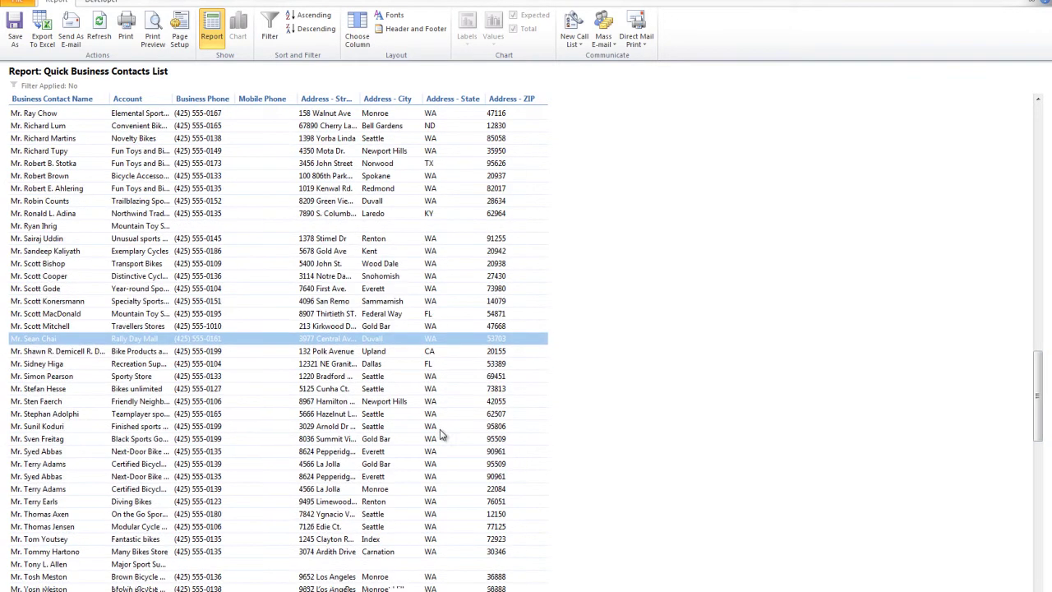
left_click(429, 365)
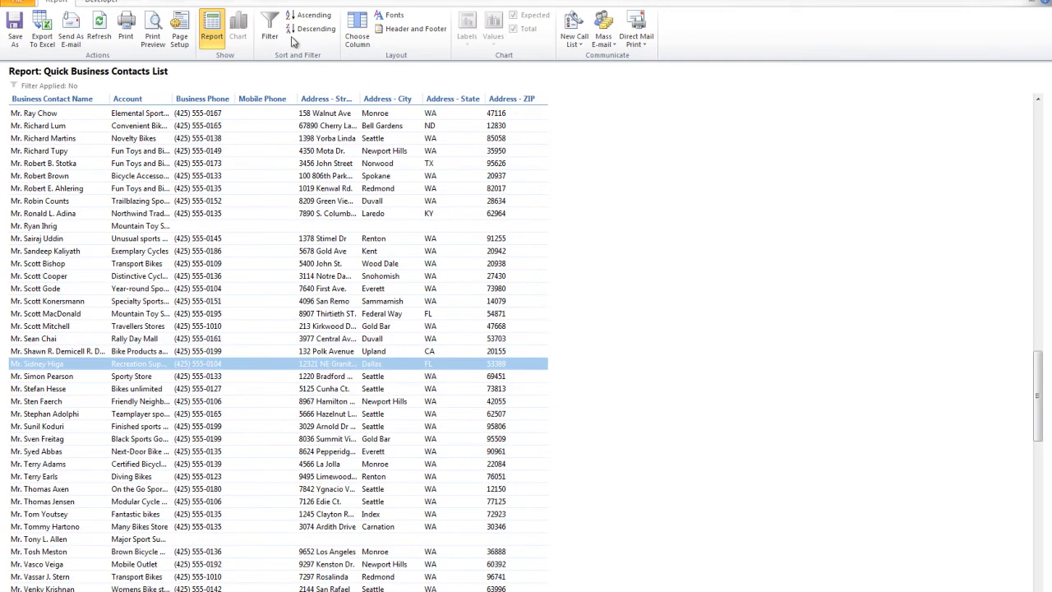
Step: Open the report filter's Advanced Filter tab and browse the Field Name list
left_click(270, 37)
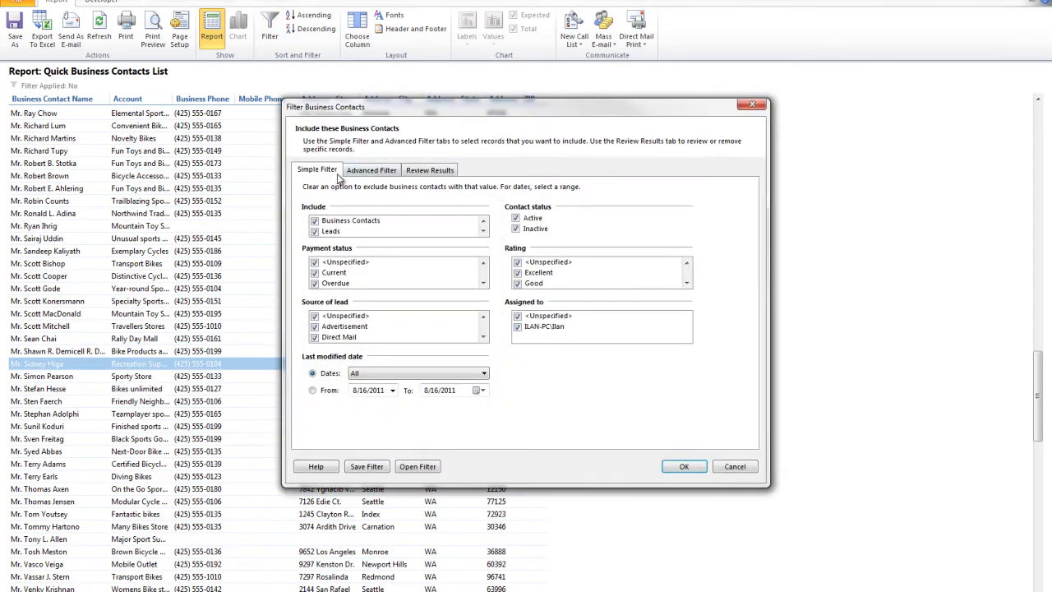
left_click(371, 170)
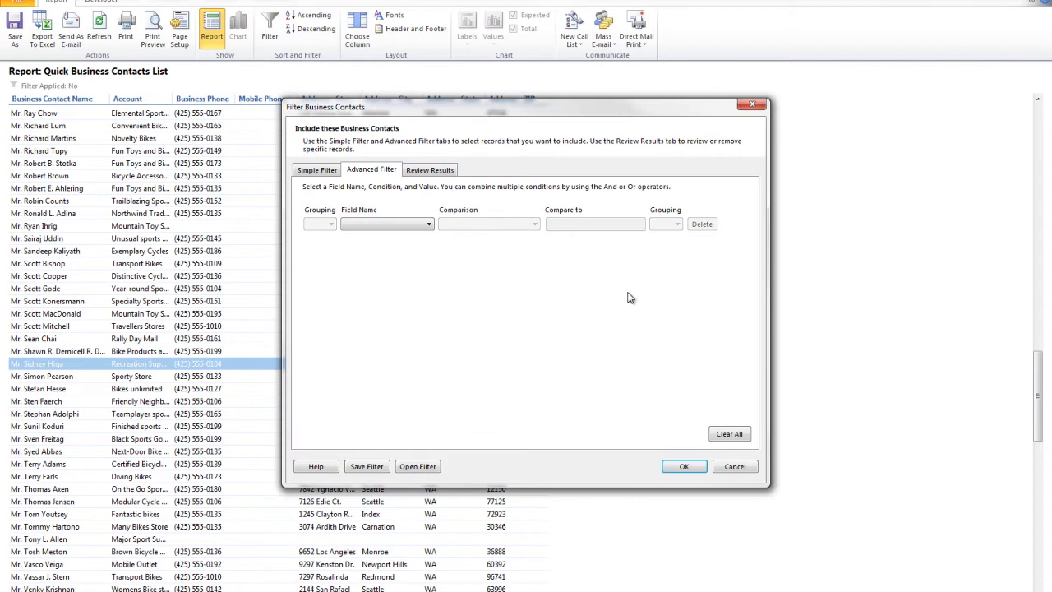
left_click(425, 223)
scroll(386, 411, "down", 4)
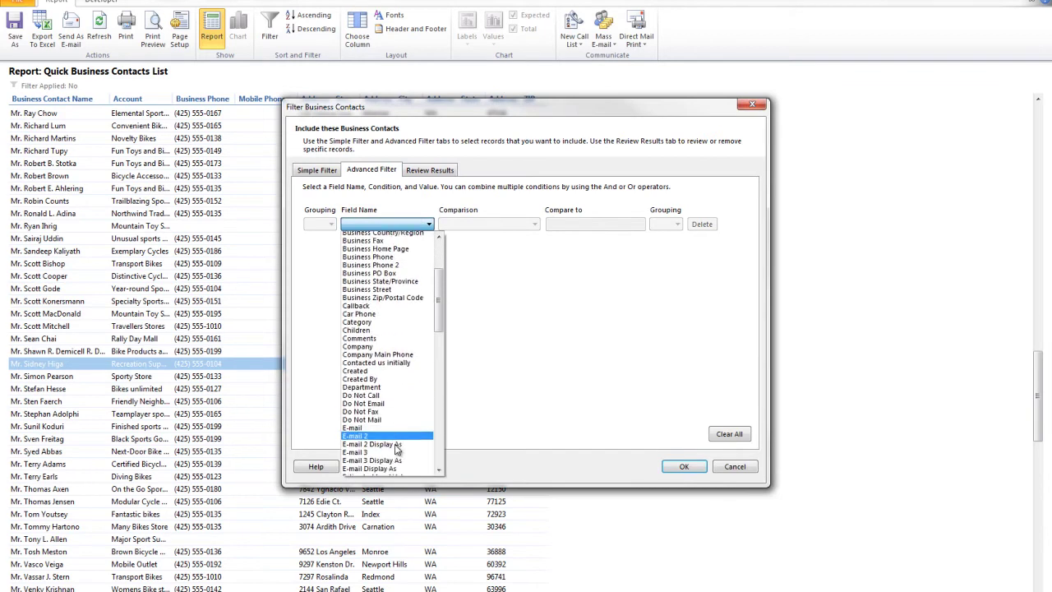
scroll(394, 444, "down", 2)
scroll(394, 443, "up", 3)
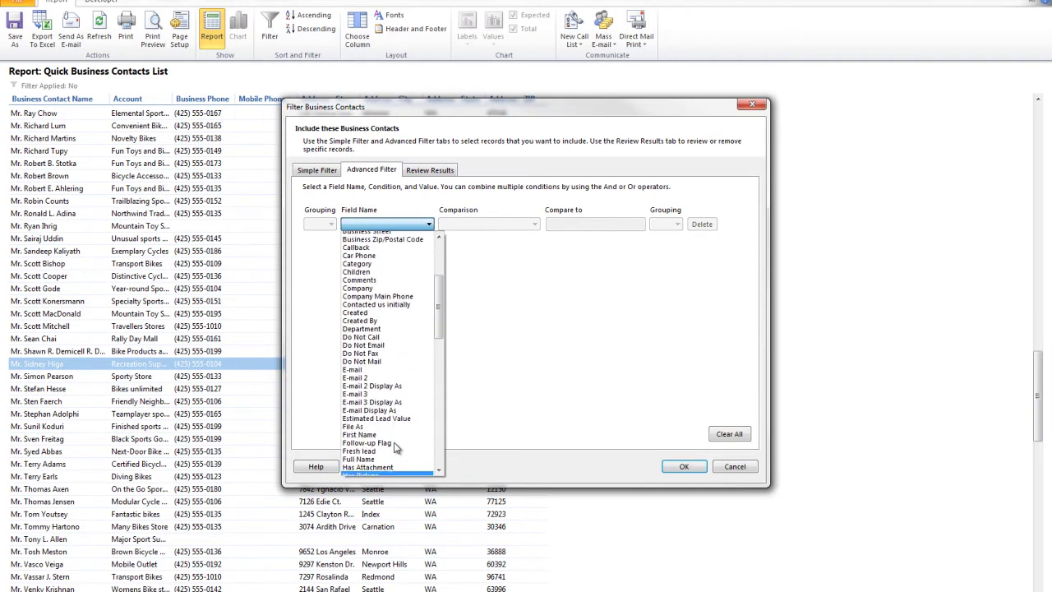
scroll(394, 443, "down", 15)
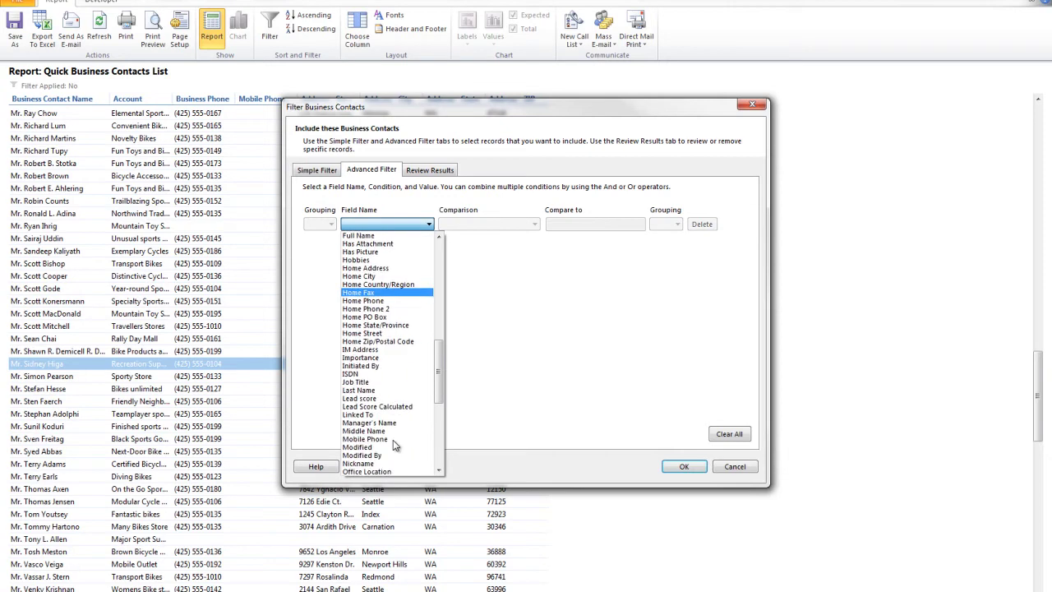
scroll(395, 445, "down", 6)
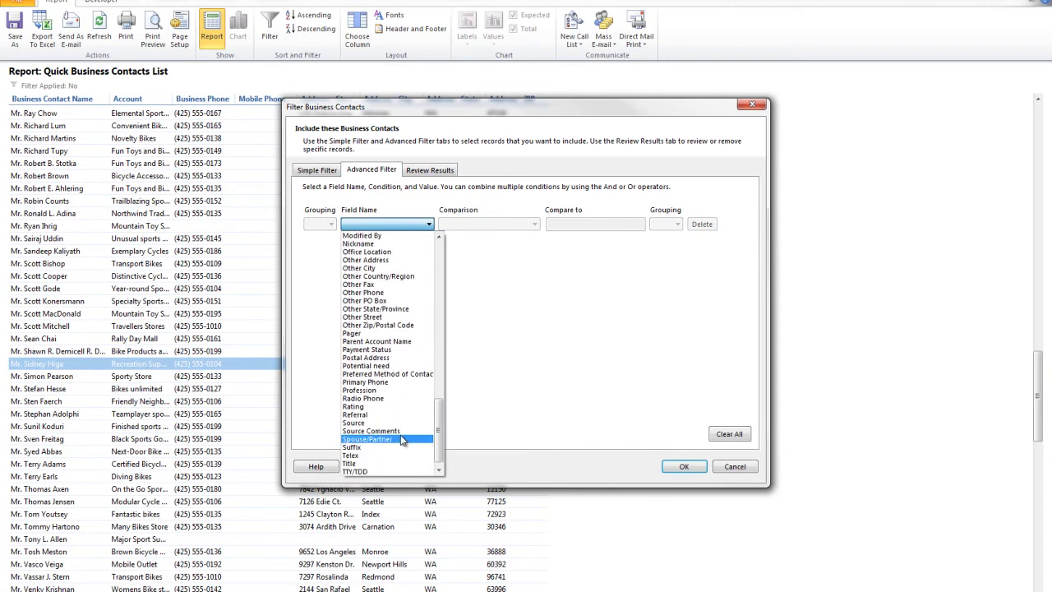
scroll(387, 448, "down", 1)
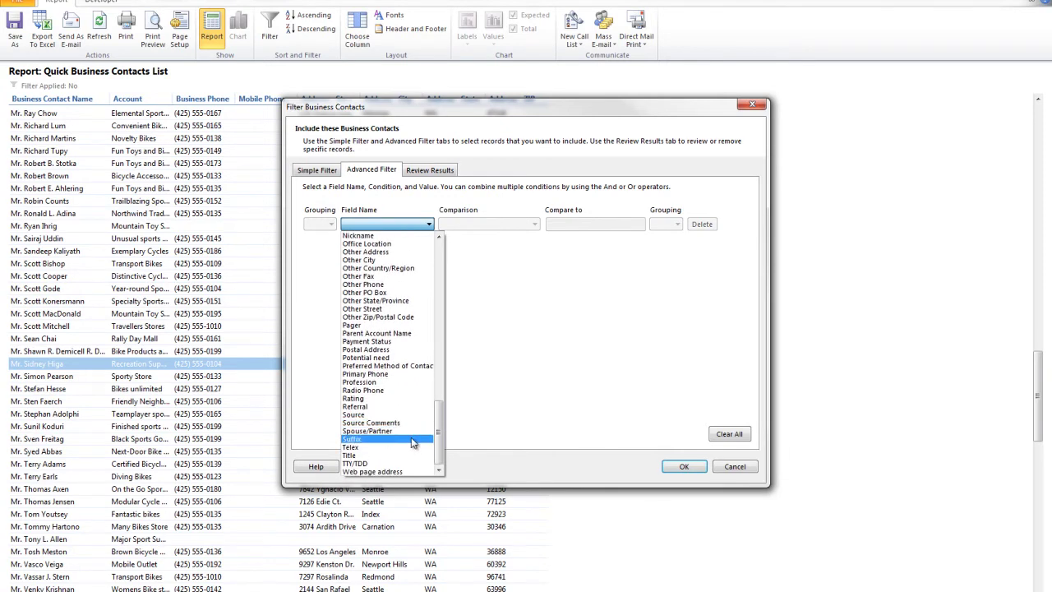
left_click_drag(436, 442, 435, 275)
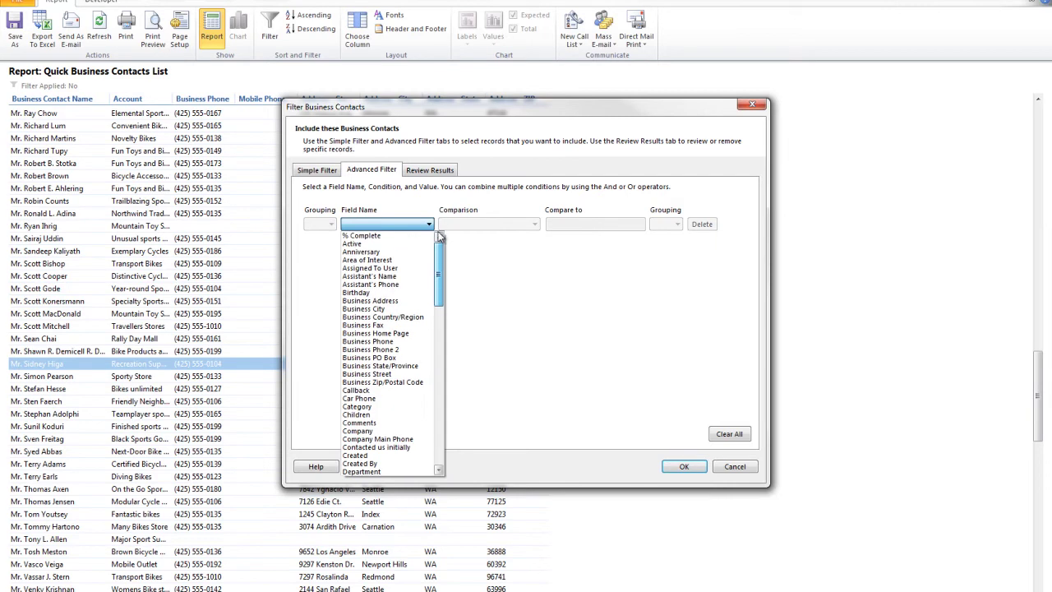
Step: Add the condition Business State/Province Equals FL, keeping And as the connector
left_click(392, 365)
left_click(485, 223)
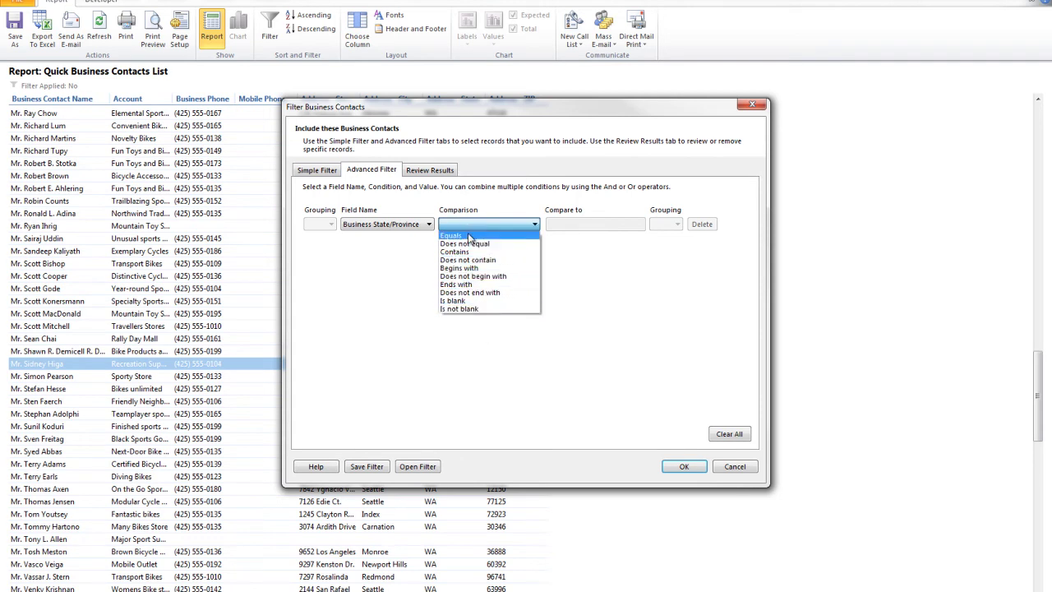
left_click(460, 237)
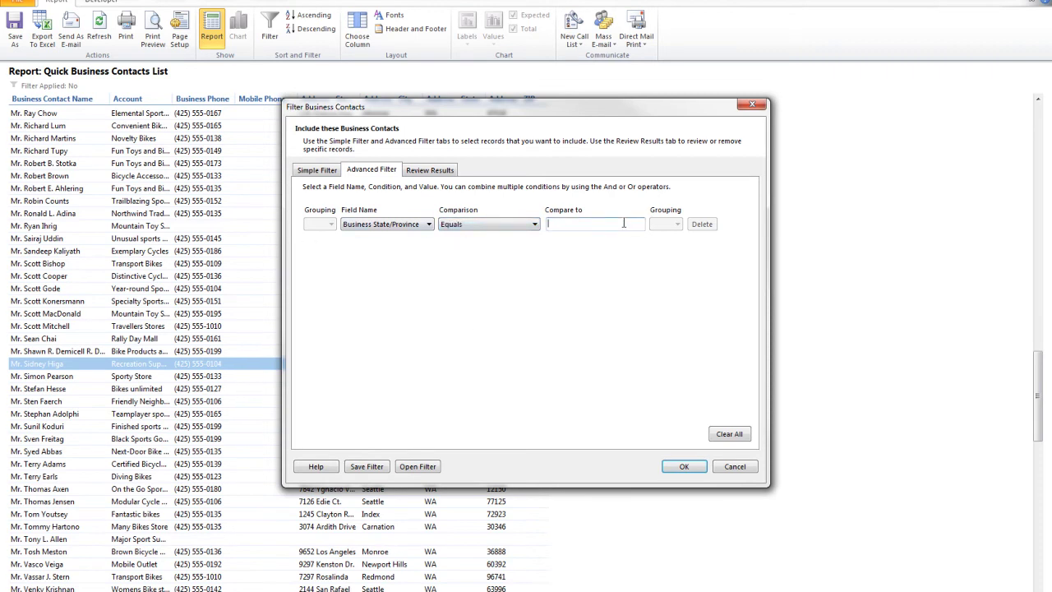
type("FL")
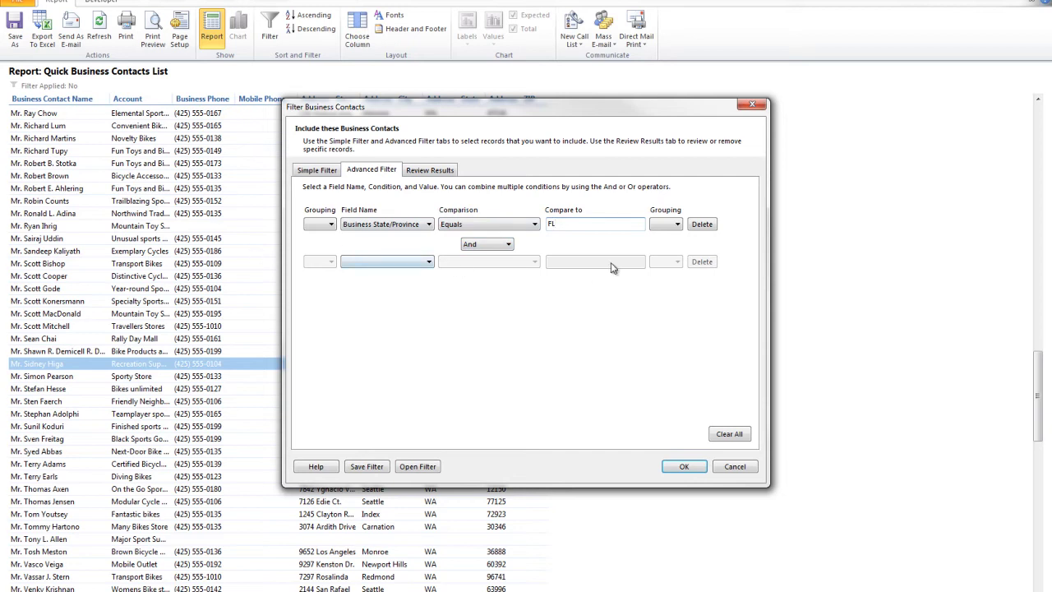
left_click(465, 244)
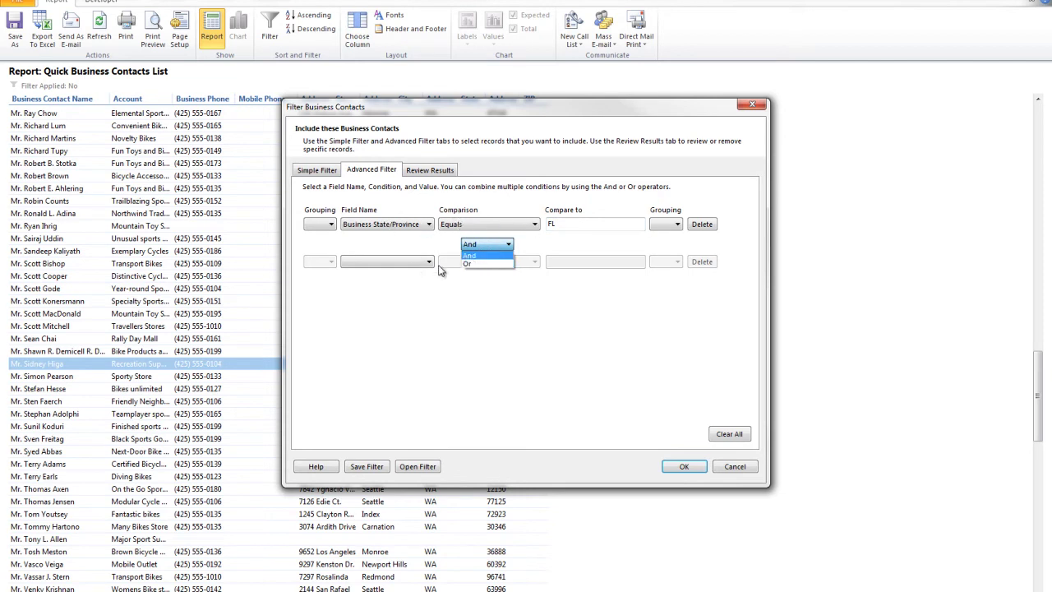
left_click(568, 364)
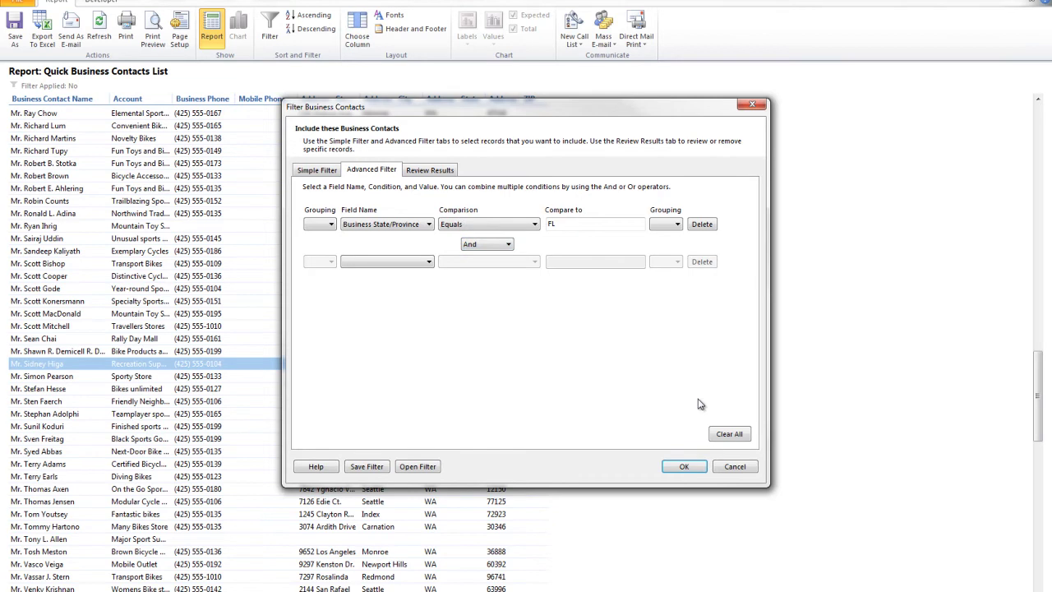
Step: Apply the FL filter and review the two Florida contacts it leaves
left_click(683, 466)
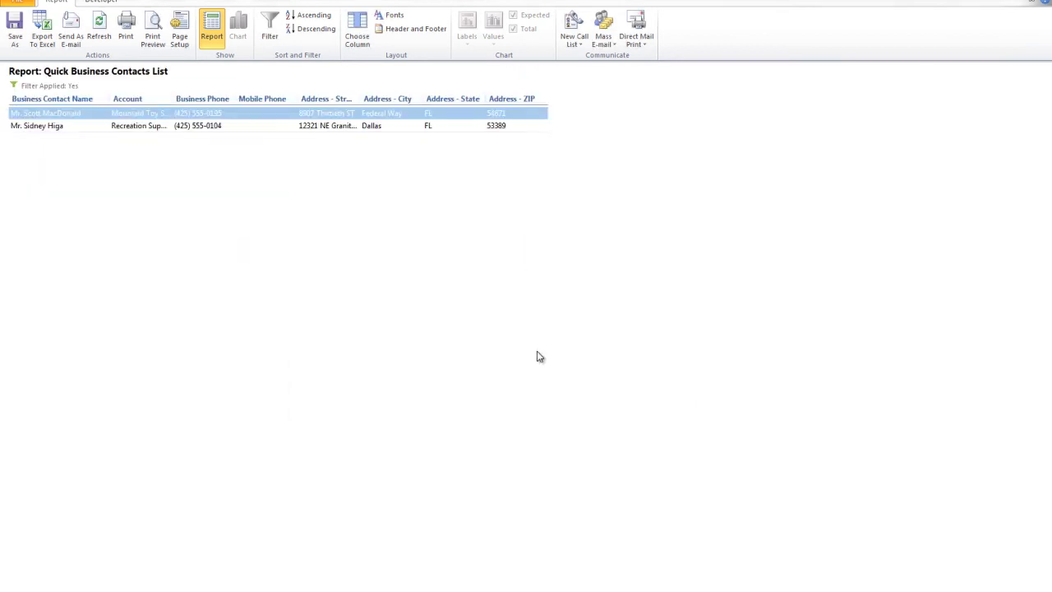
left_click(302, 127)
left_click(264, 116)
left_click(270, 33)
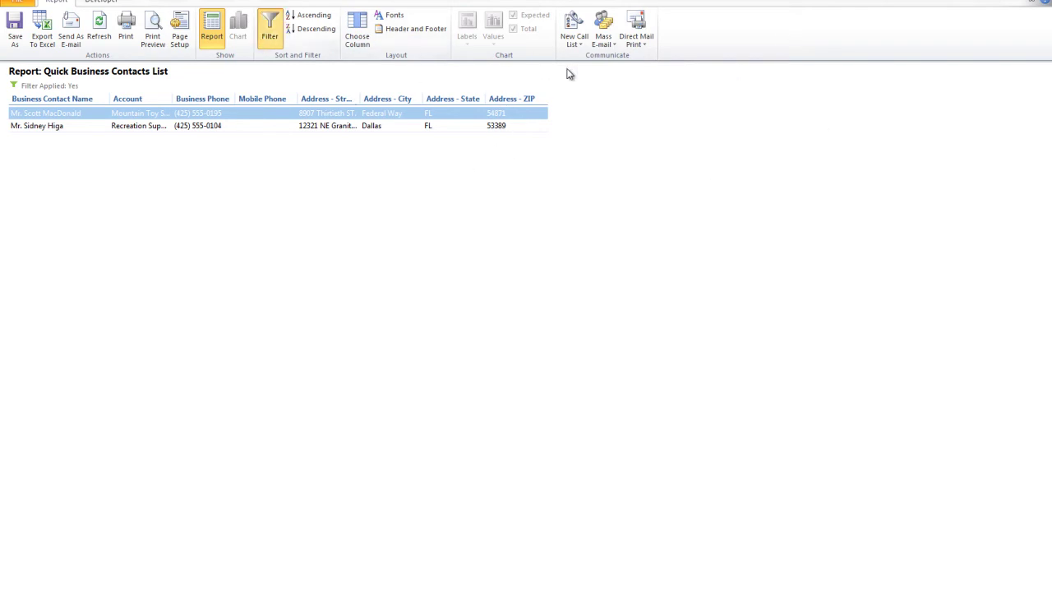
Step: Change the condition to Business Zip/Postal Code Begins with 5 and apply it
left_click(372, 170)
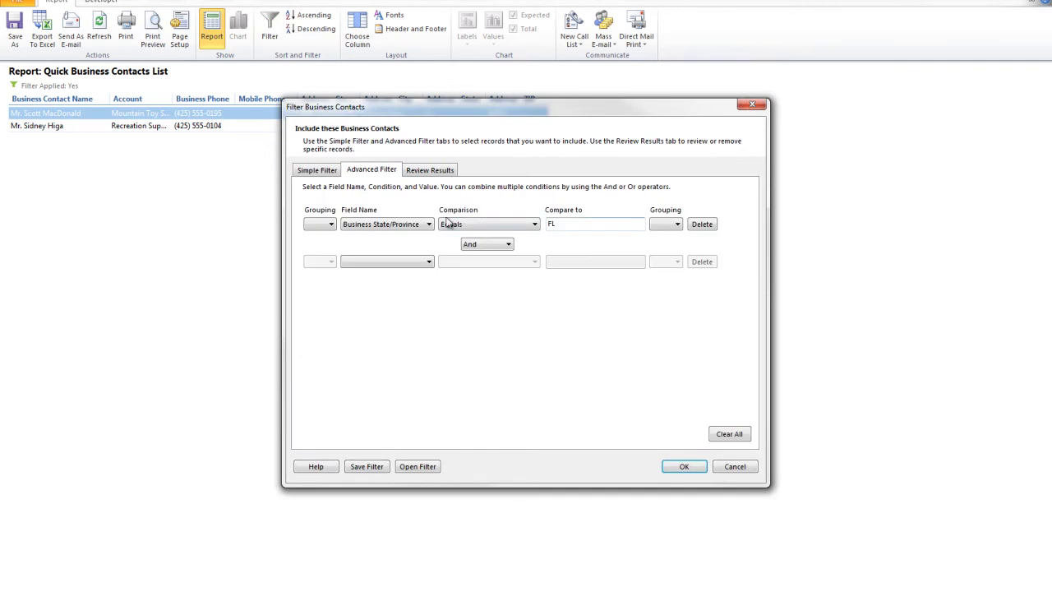
left_click(345, 229)
left_click(362, 236)
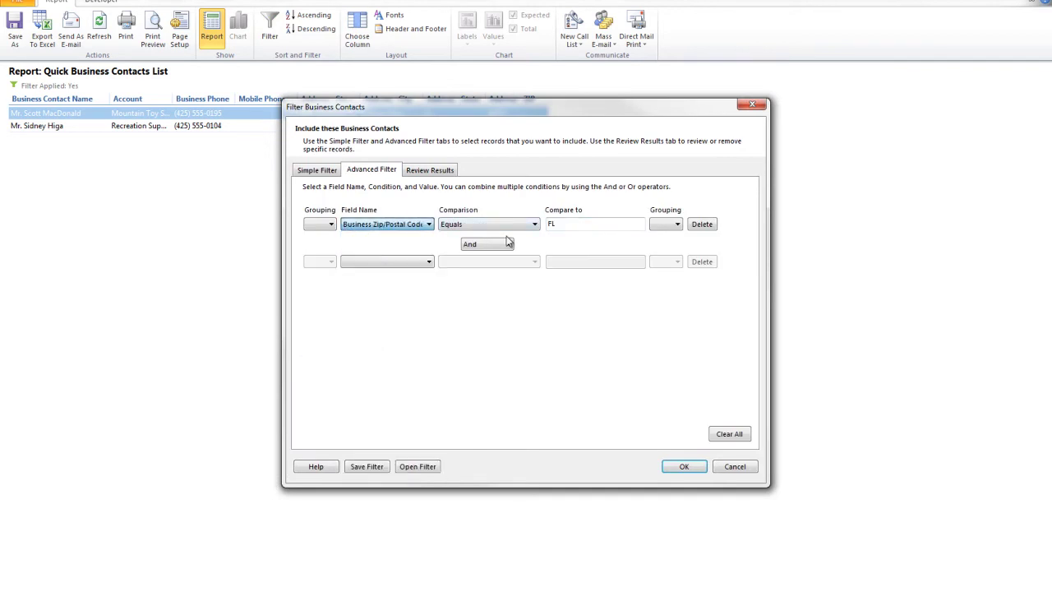
left_click(481, 226)
left_click(483, 266)
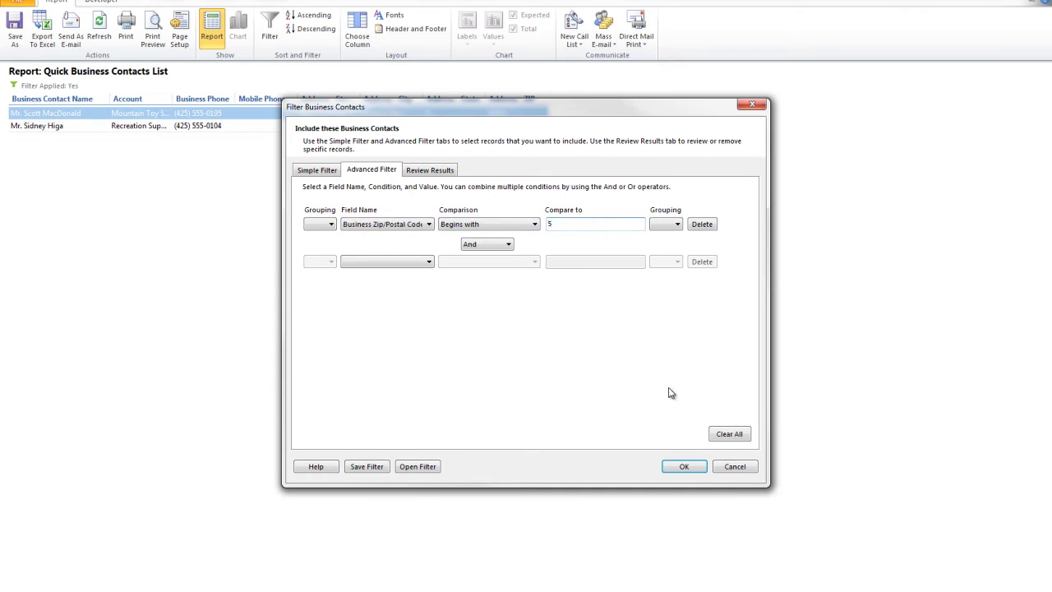
left_click(681, 466)
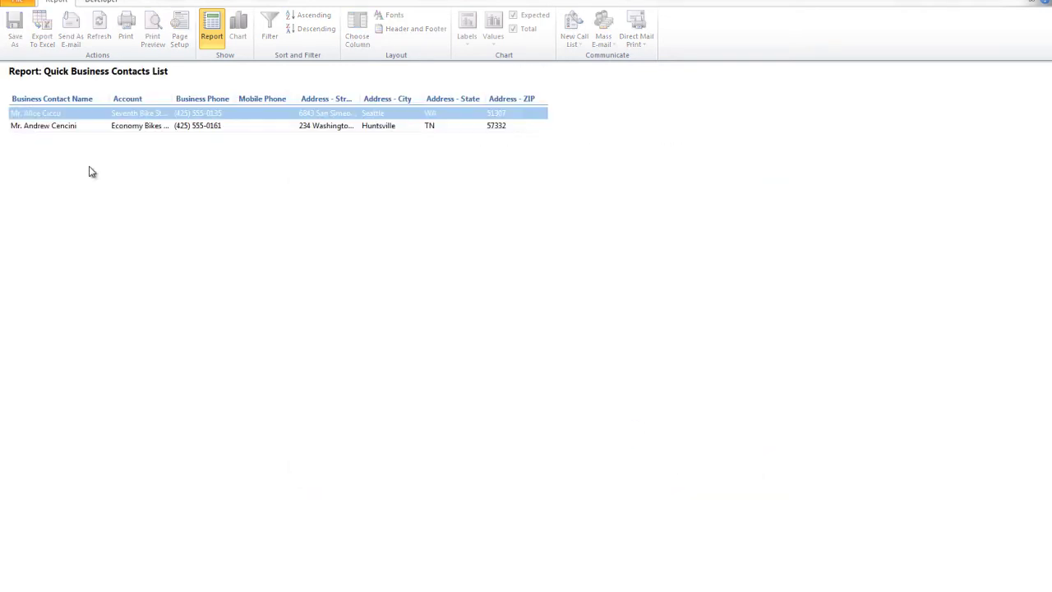
Step: Try sorting by several columns, ending with Address - ZIP in ascending order
left_click(511, 102)
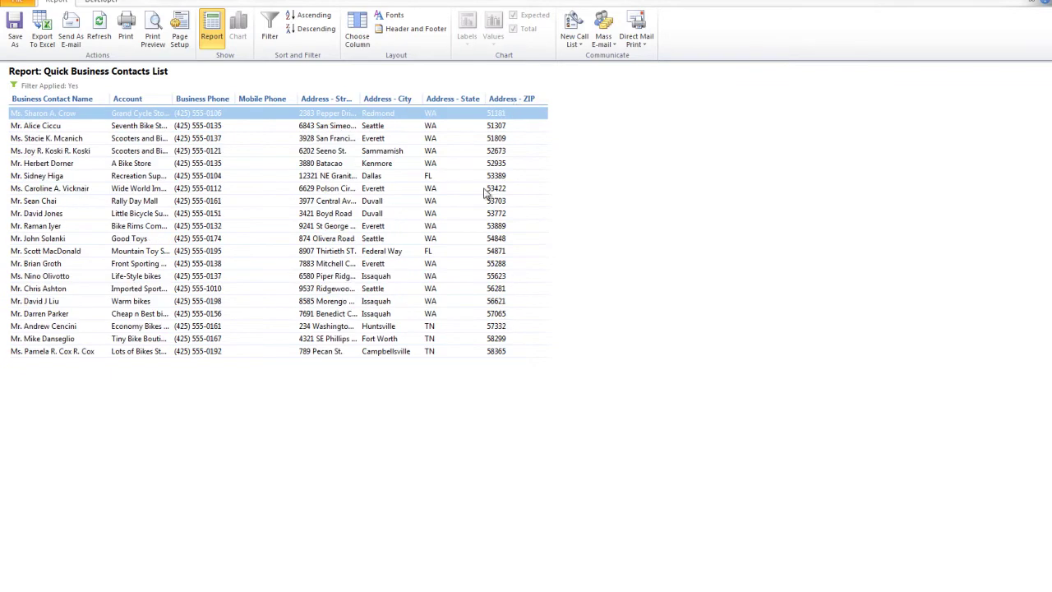
left_click(141, 100)
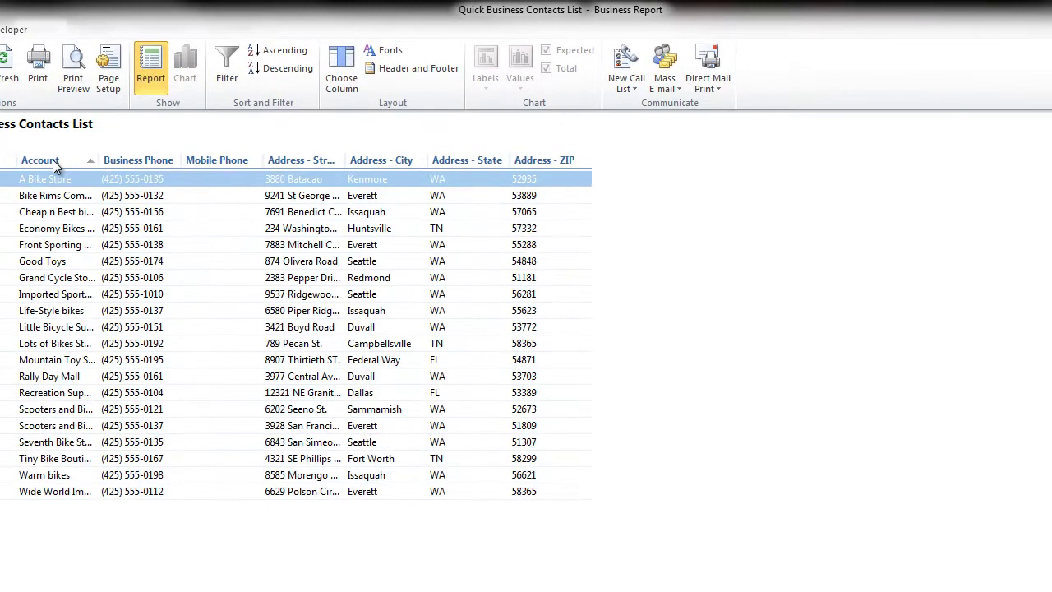
left_click(133, 156)
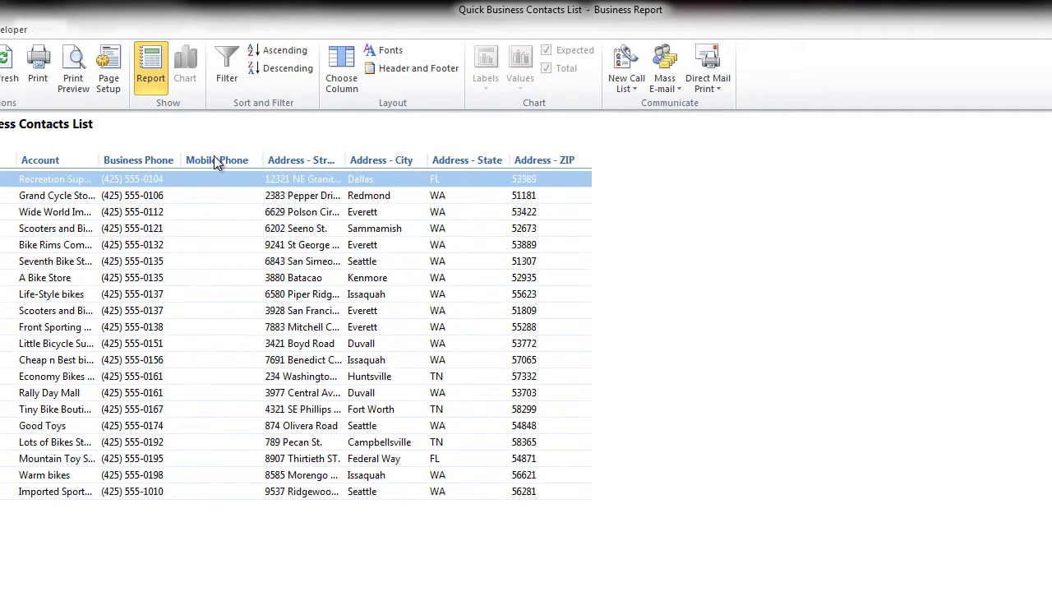
left_click(282, 160)
left_click(394, 160)
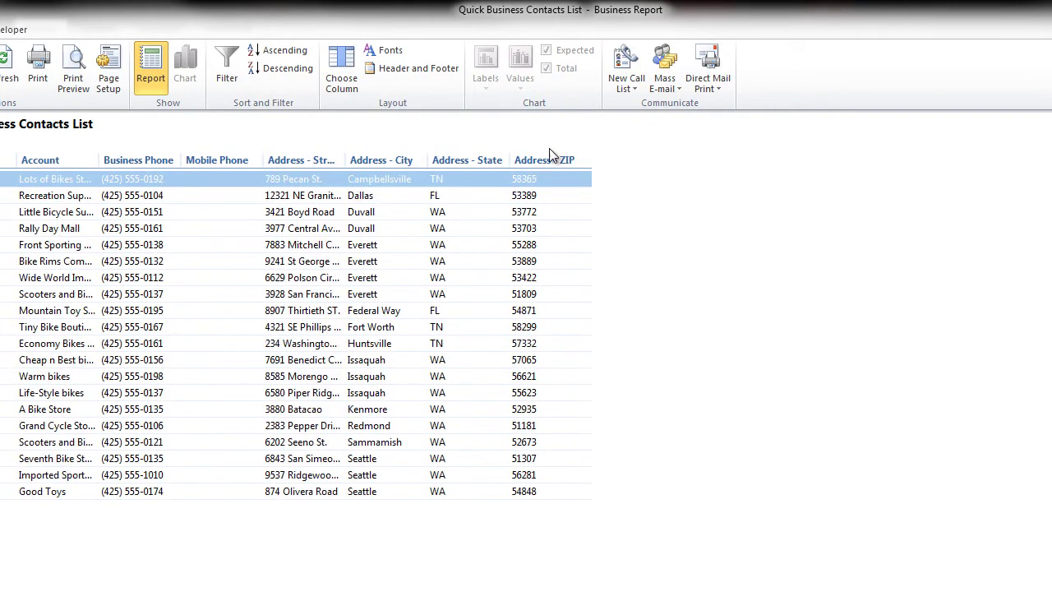
left_click(549, 159)
left_click(356, 81)
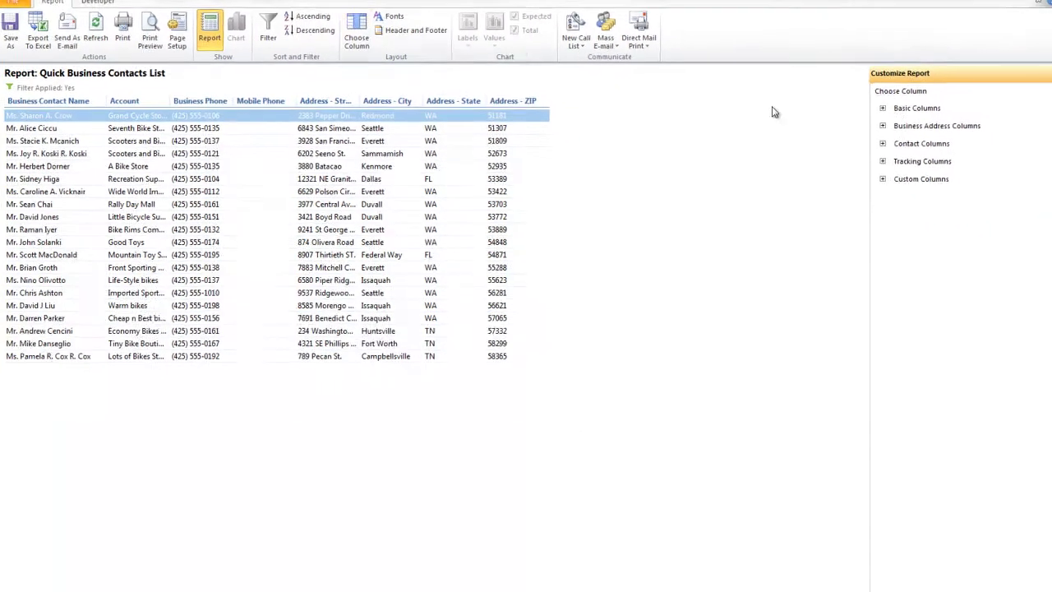
Step: Expand Custom Columns, preview Referral, Potential need, Fresh lead, Estimated Lead Value and Contacted us initially, then uncheck all
left_click(876, 176)
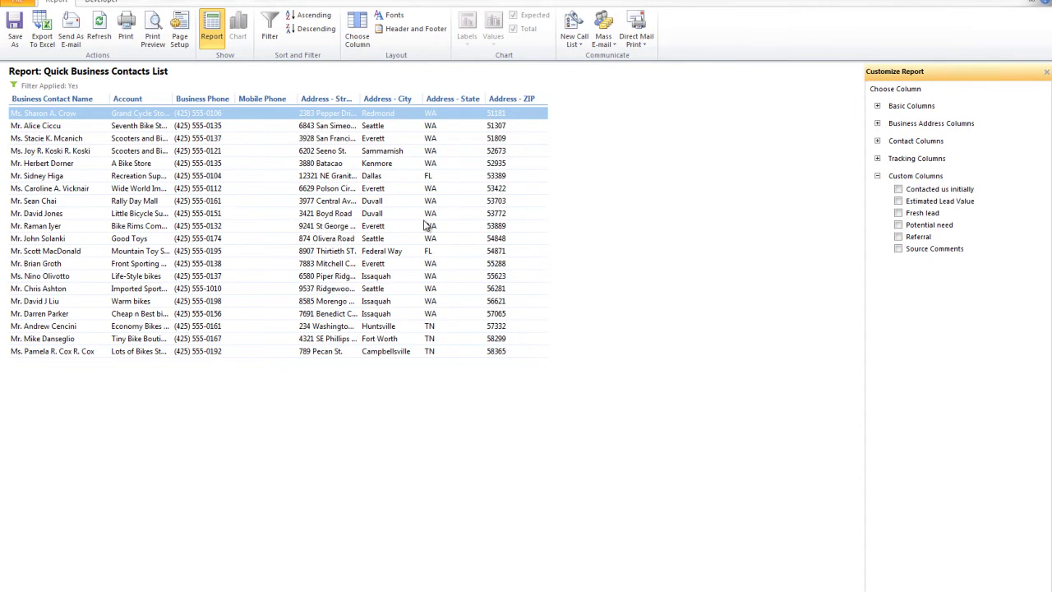
left_click(898, 236)
left_click(898, 225)
left_click(898, 213)
left_click(898, 201)
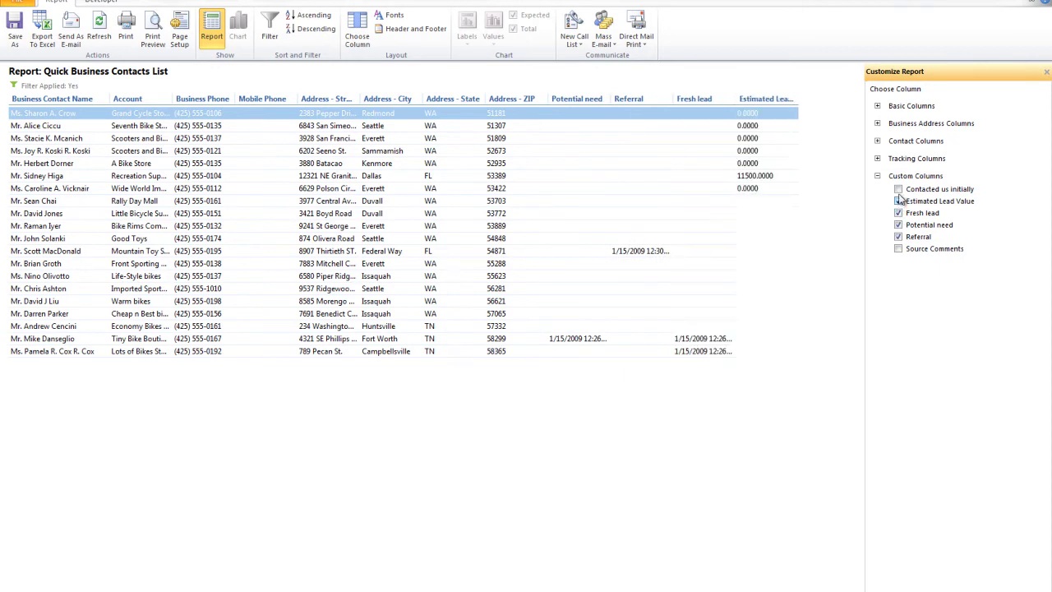
left_click(899, 189)
left_click(898, 237)
left_click(898, 224)
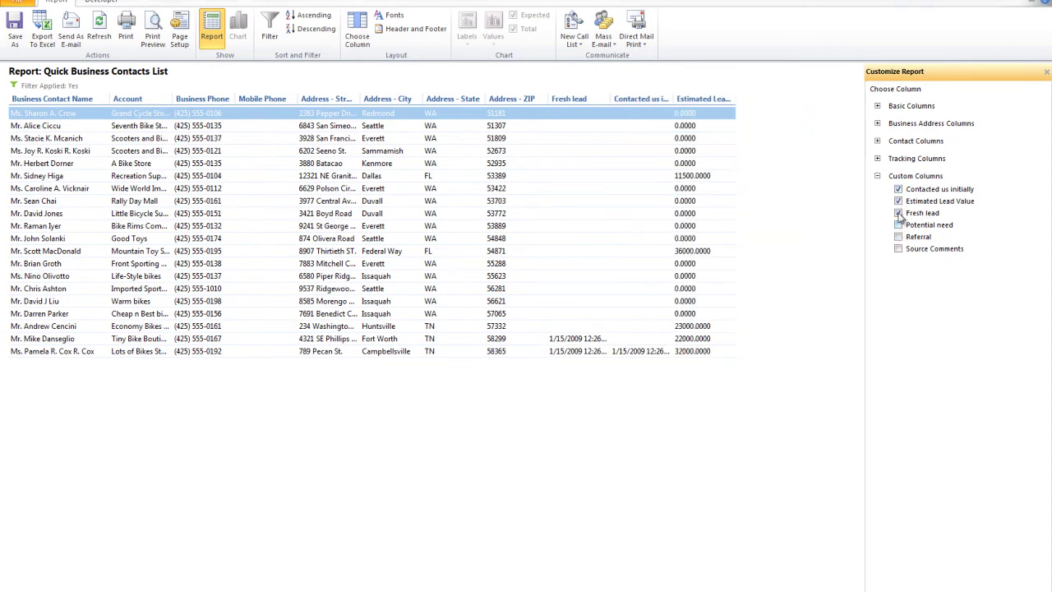
left_click(898, 200)
left_click(898, 189)
left_click(898, 213)
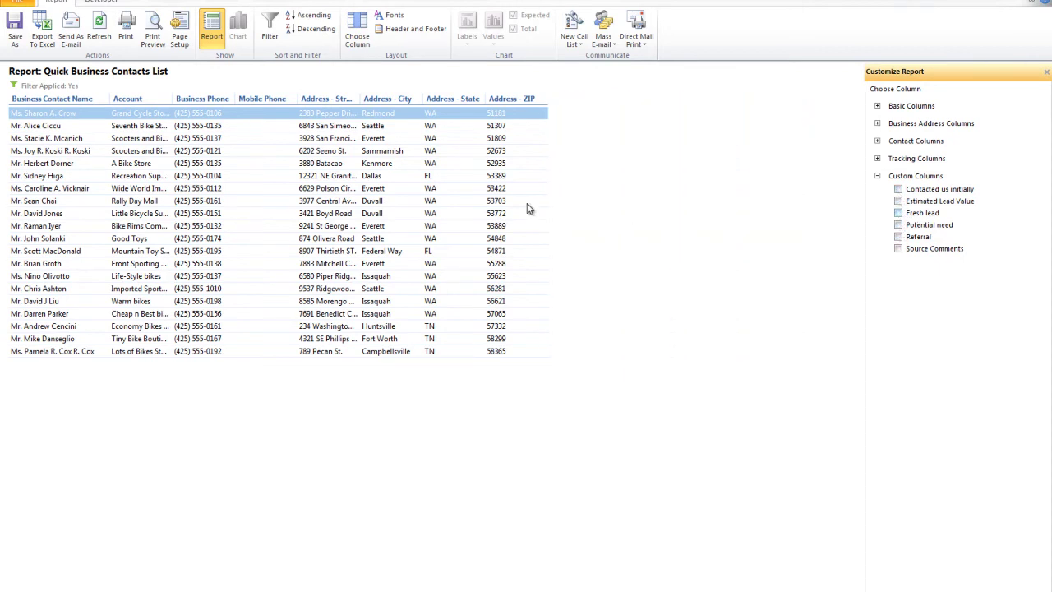
Step: Move the Mobile Phone column after Address - ZIP and export the report to Excel
left_click_drag(285, 98, 247, 100)
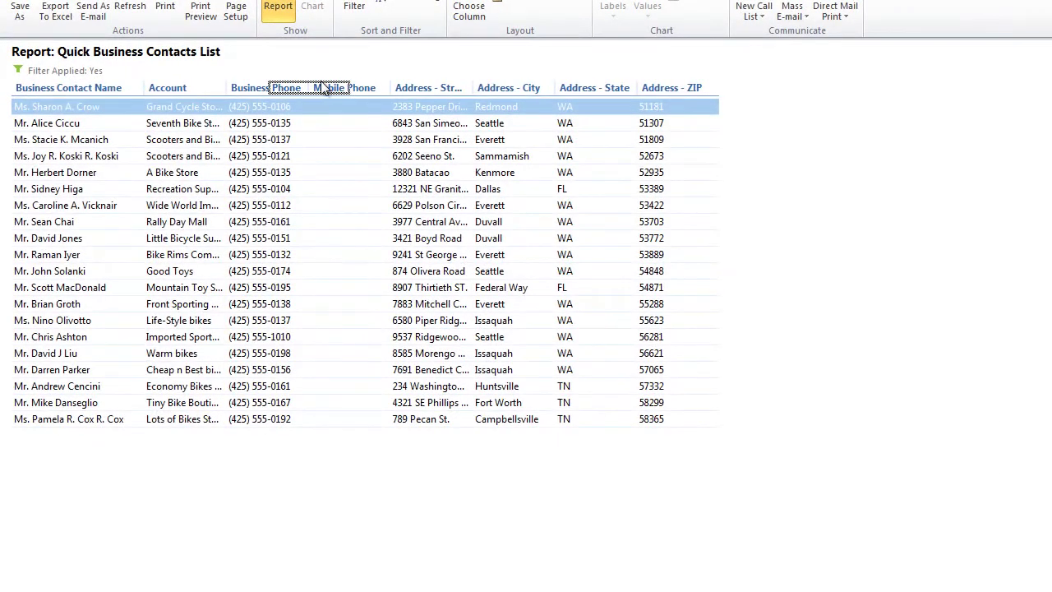
left_click_drag(325, 89, 393, 87)
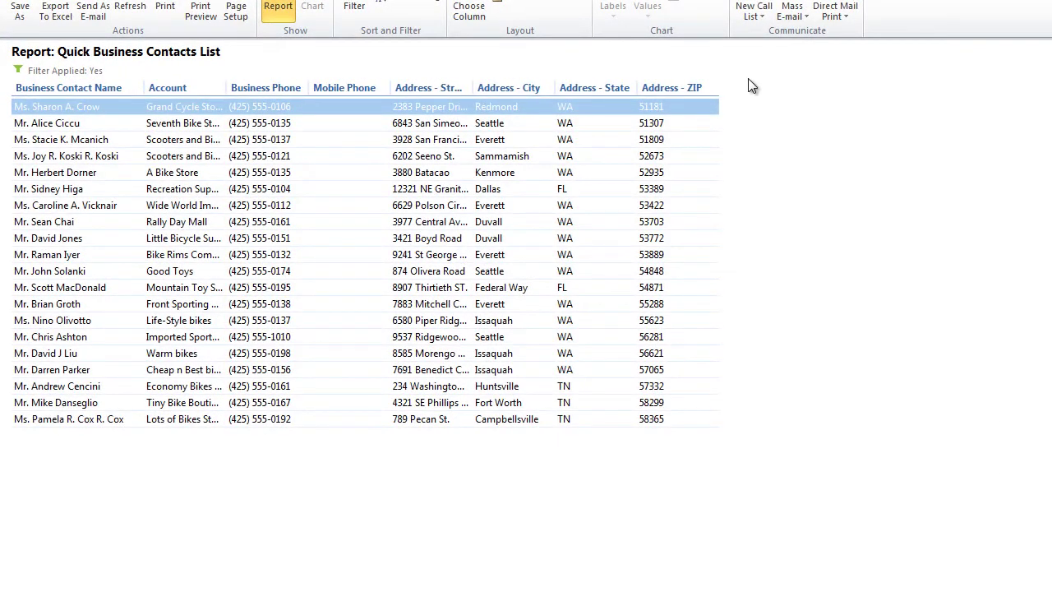
left_click_drag(321, 97, 717, 95)
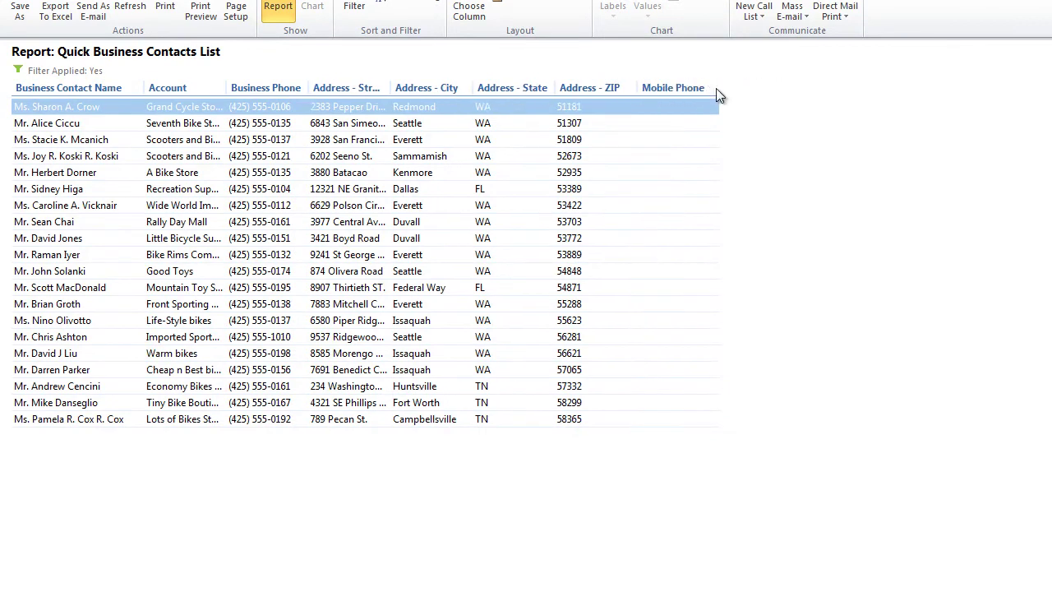
left_click(57, 12)
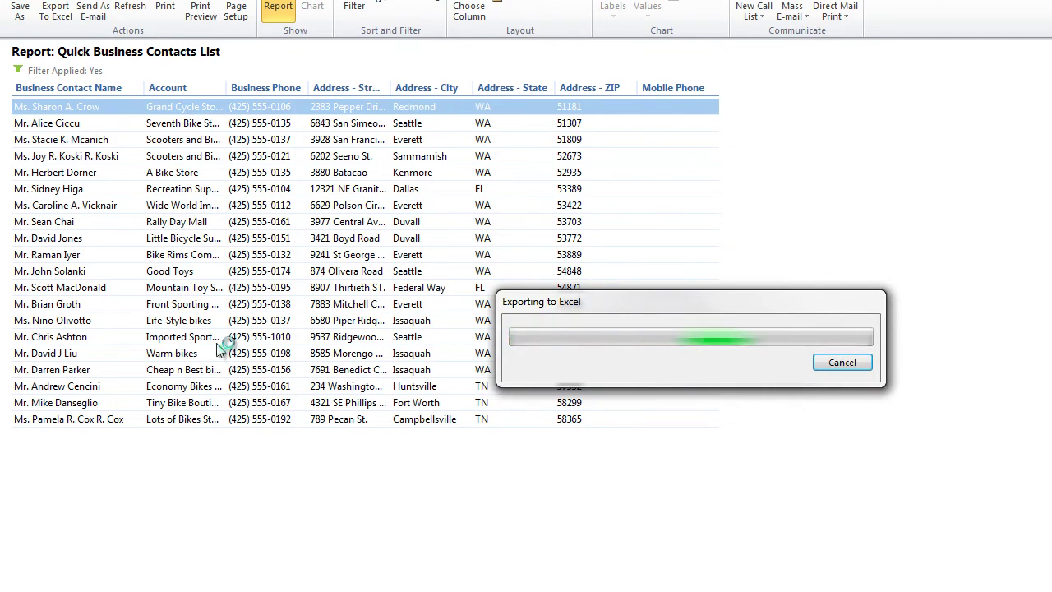
Step: Close the exported Excel workbook without saving it
scroll(605, 469, "down", 5)
scroll(583, 459, "up", 5)
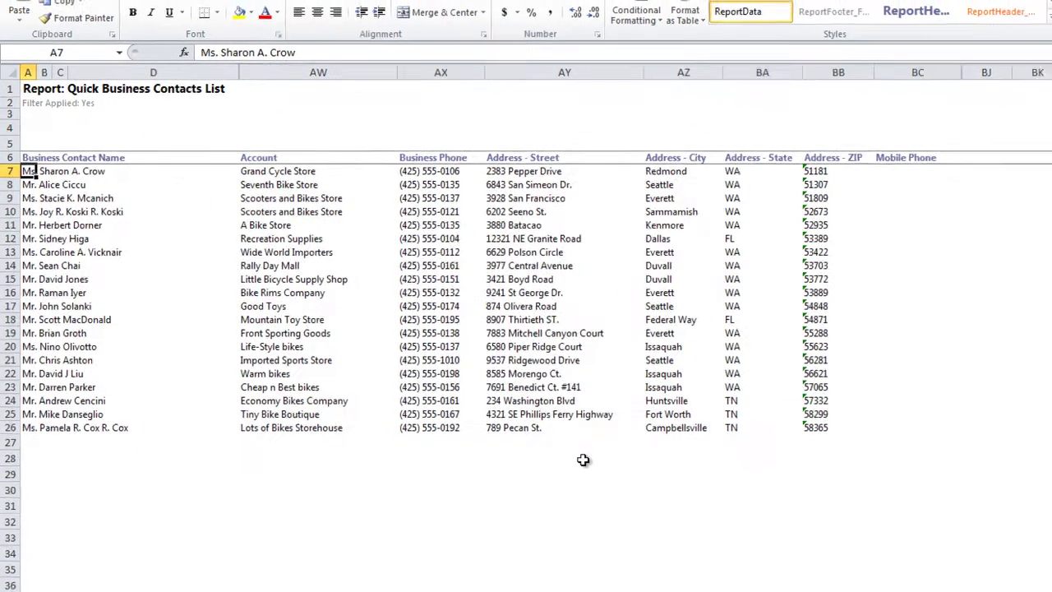
scroll(598, 474, "down", 10)
scroll(566, 458, "up", 10)
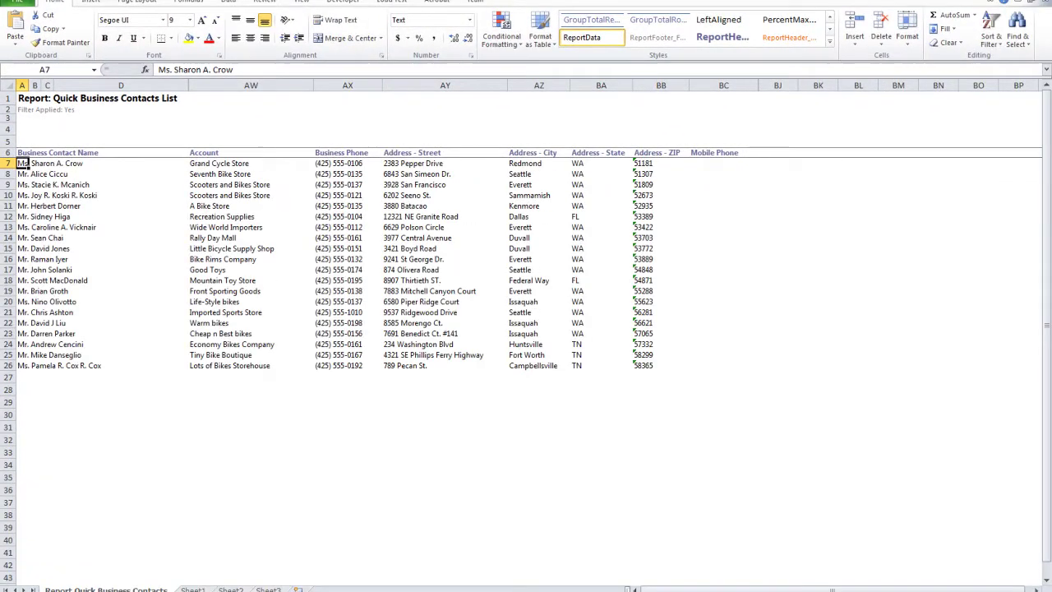
left_click(1014, 4)
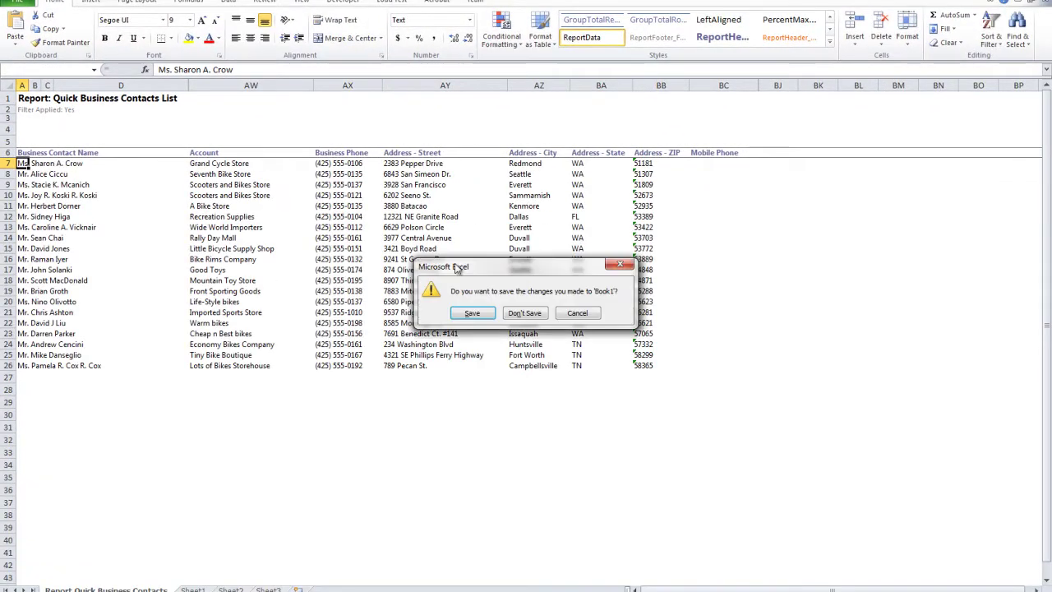
left_click(526, 313)
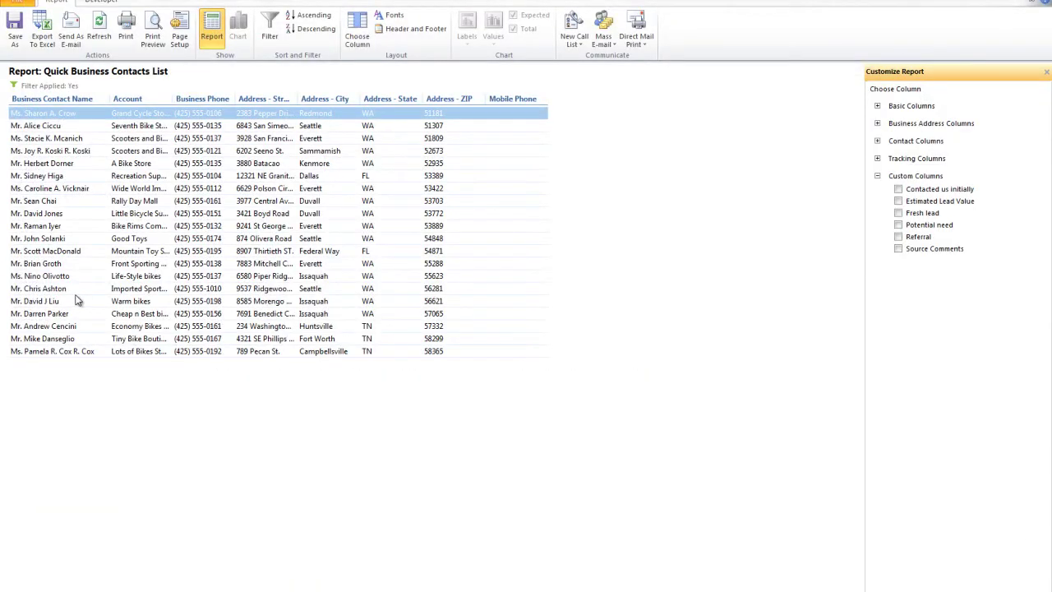
Step: Open the Good Toys store employee's record, review its business phone and File as fields, then close it
left_click(43, 292)
left_click(31, 240)
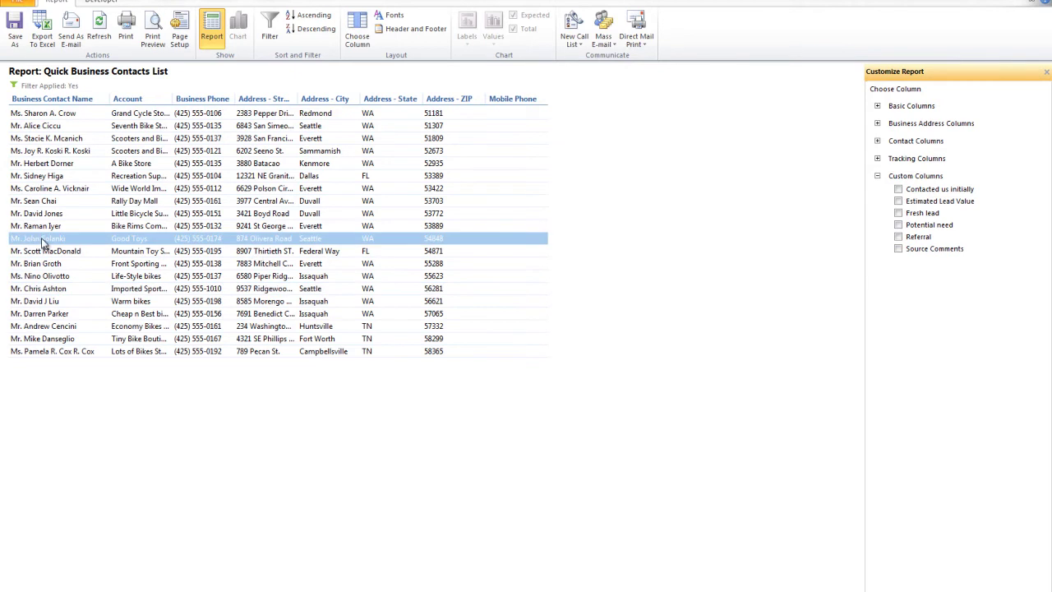
double_click(42, 240)
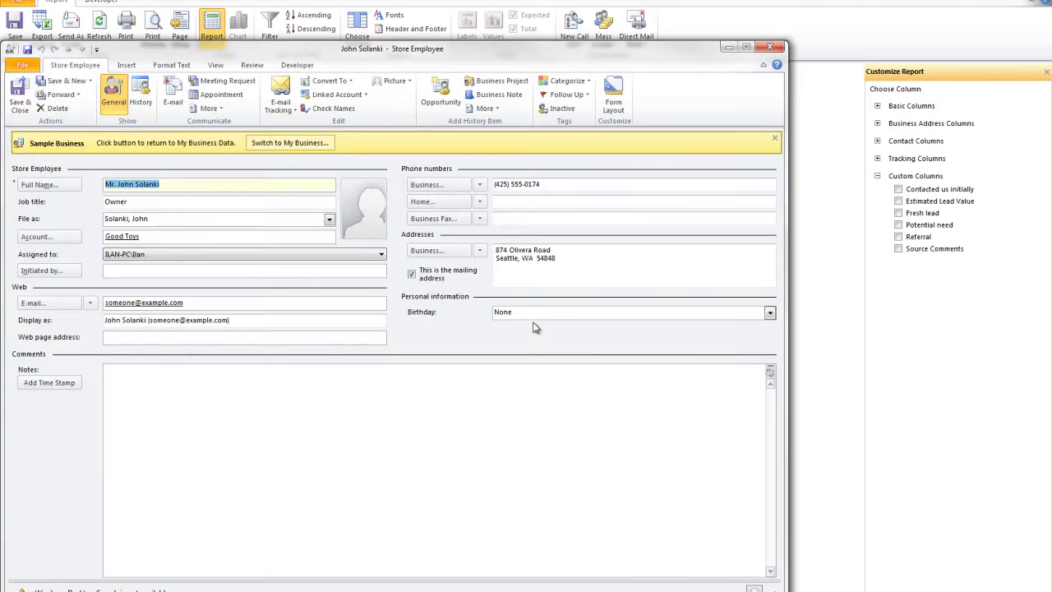
left_click(575, 184)
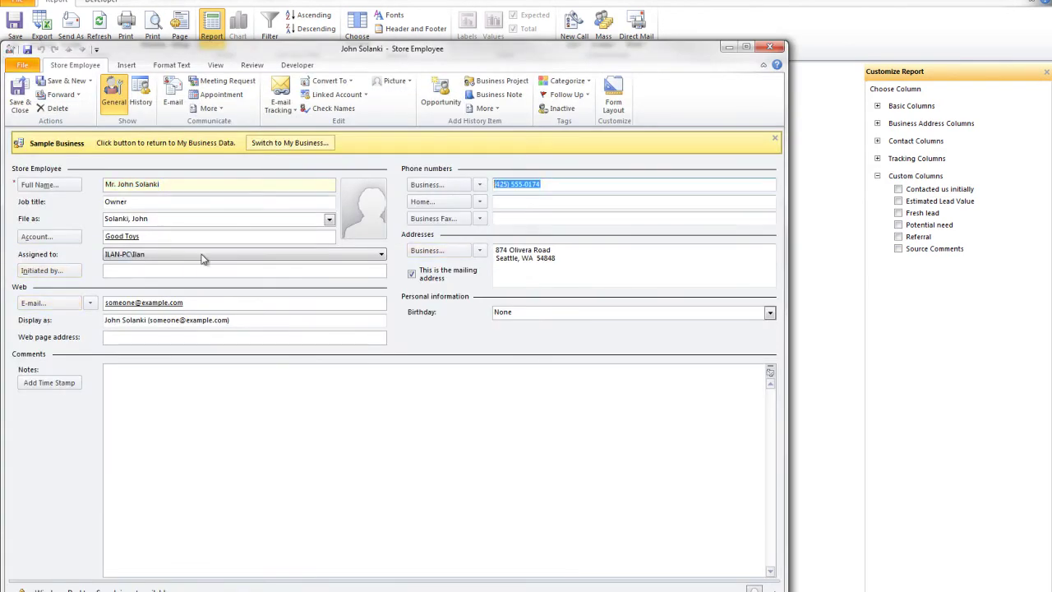
left_click(153, 219)
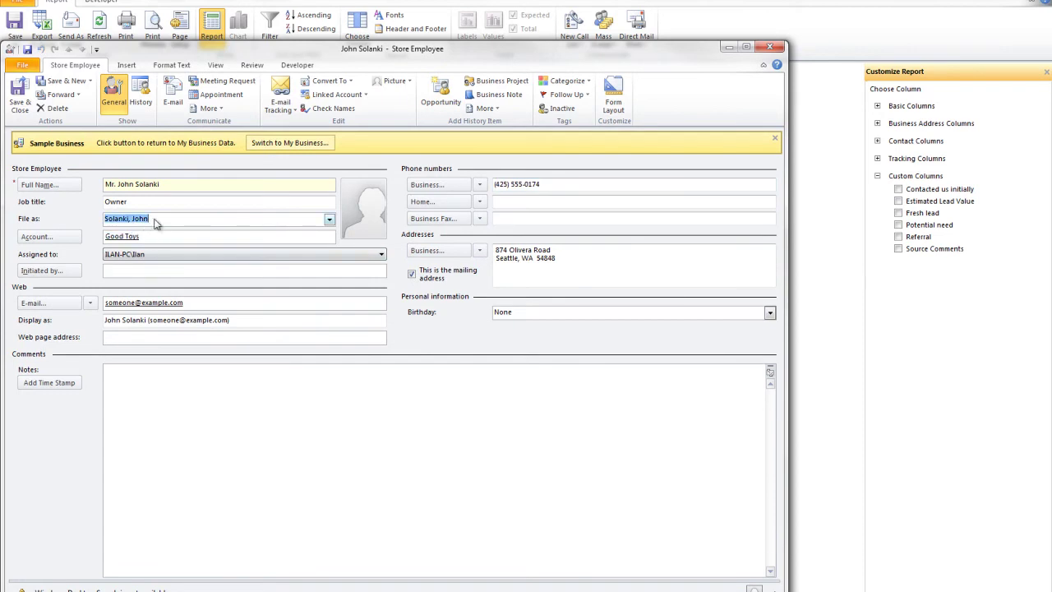
left_click(174, 195)
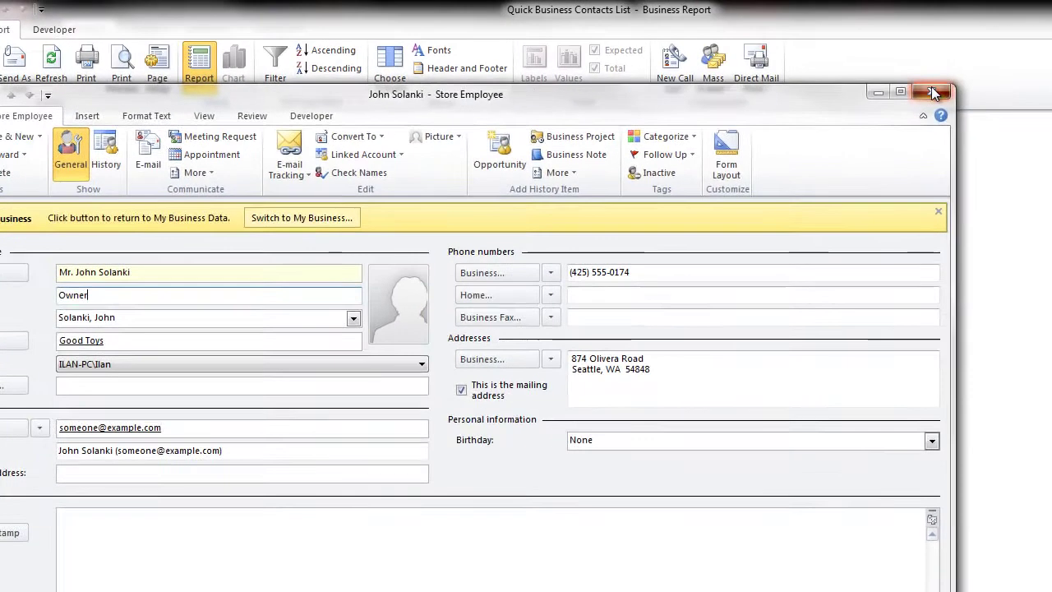
left_click(798, 54)
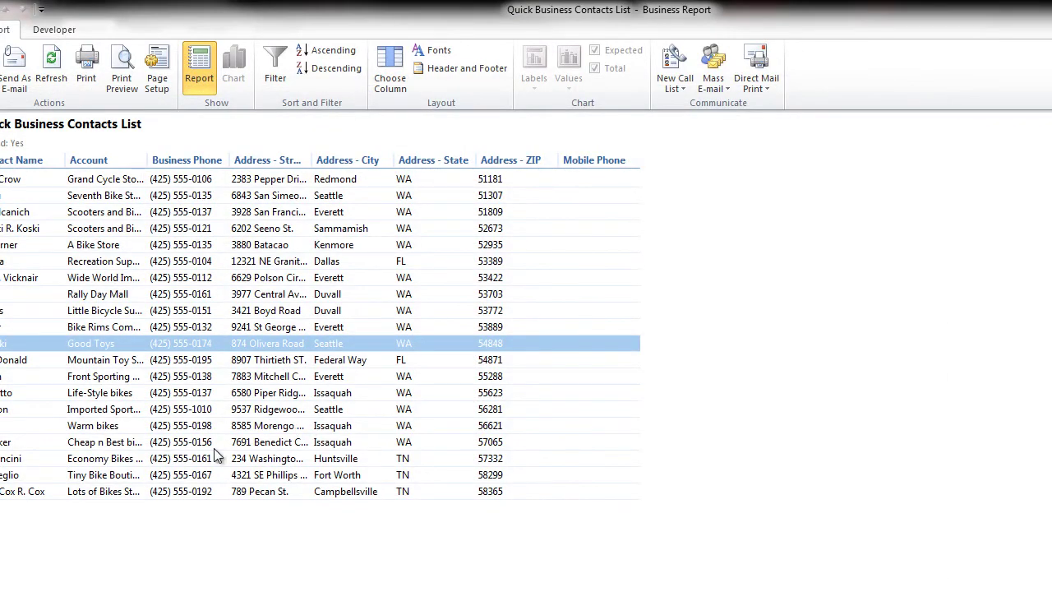
Step: Select the Economy Bikes, Lots of Bikes and Life-Style bikes rows, ending on Wide World Importers
left_click(161, 458)
left_click(107, 490)
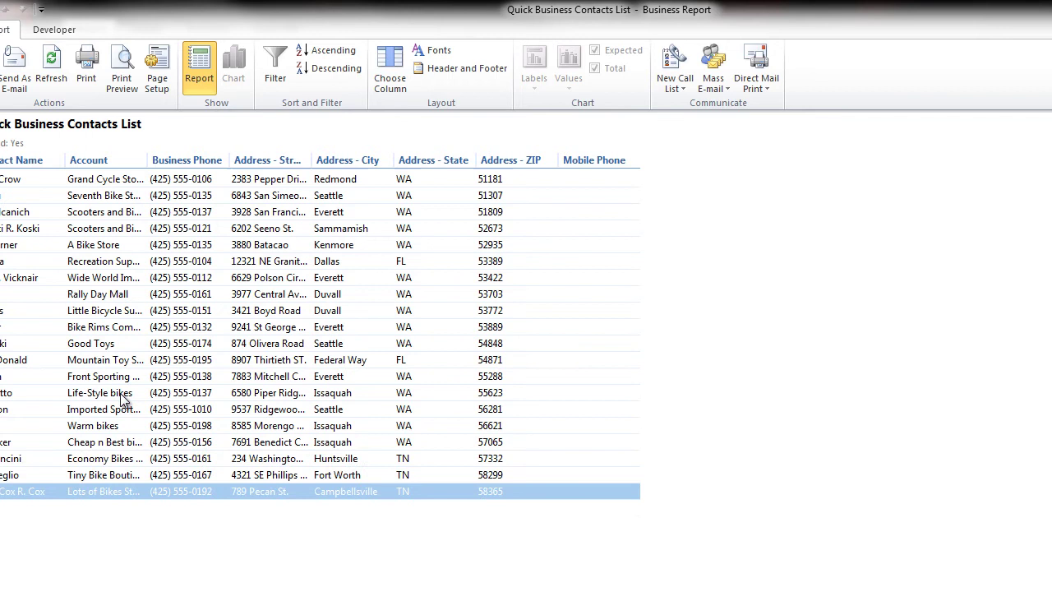
left_click(121, 392)
left_click(53, 280, "ctrl")
left_click(53, 280)
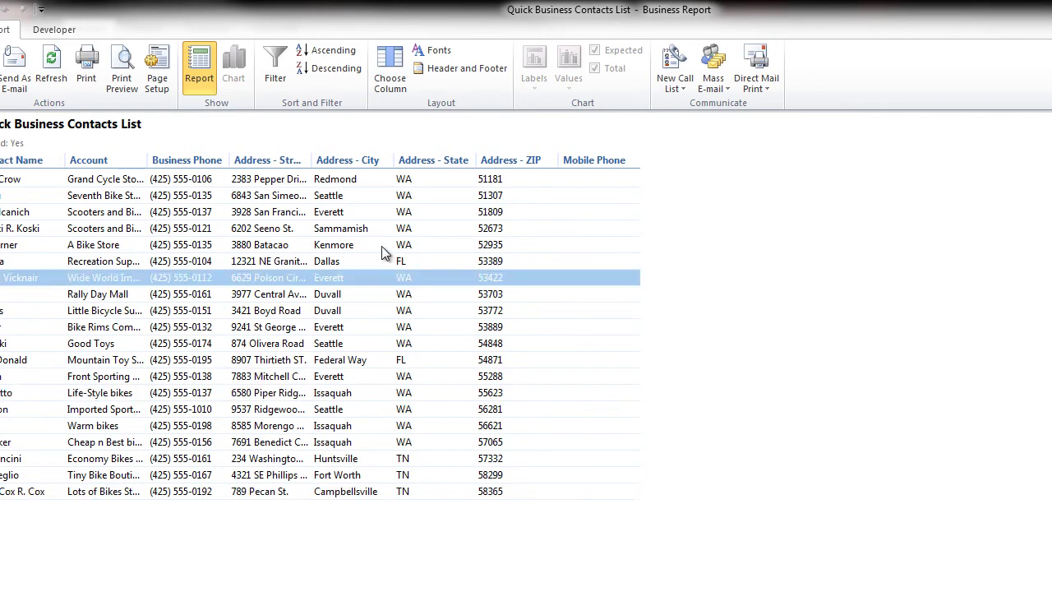
Step: Step up the report rows from Lots of Bikes Storehouse to Mountain Toy Store, nudging the window left
left_click(393, 491)
left_click(378, 475)
left_click(351, 457)
left_click(332, 442)
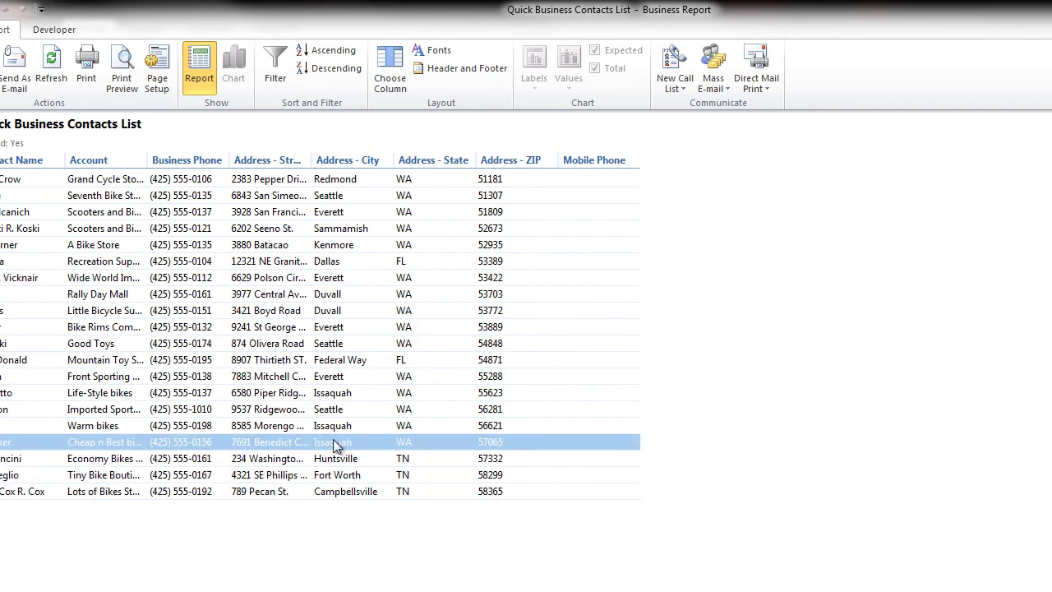
left_click(322, 425)
left_click(324, 409)
left_click(322, 392)
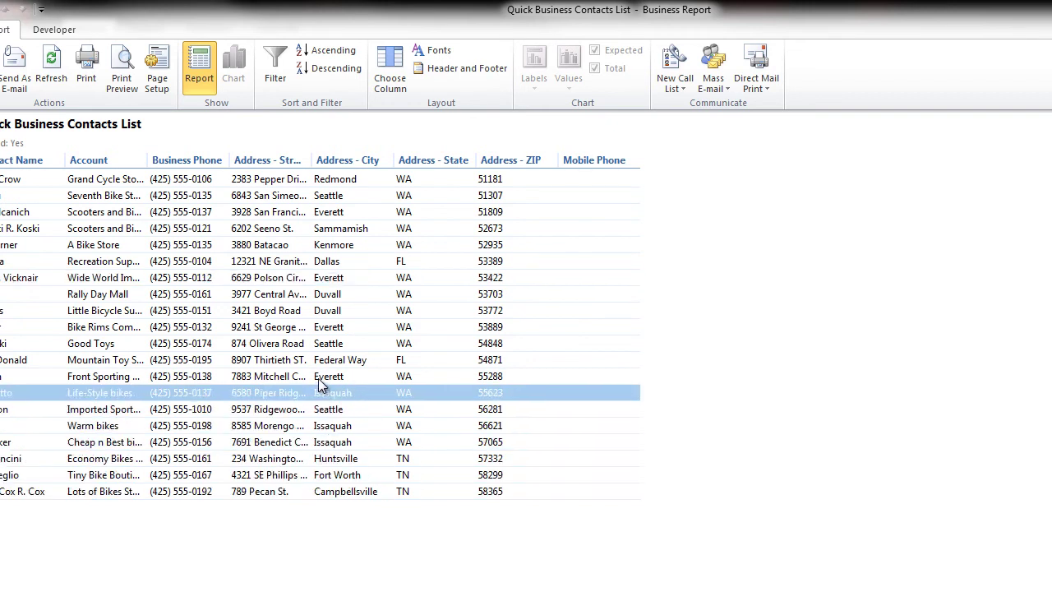
left_click(318, 377)
left_click(318, 359)
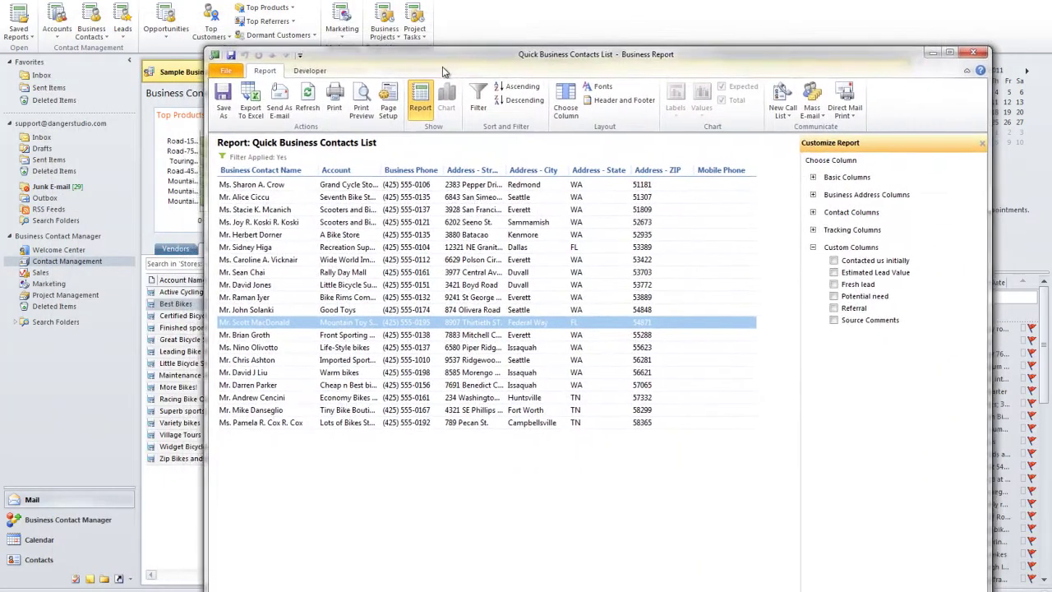
left_click_drag(444, 77, 427, 78)
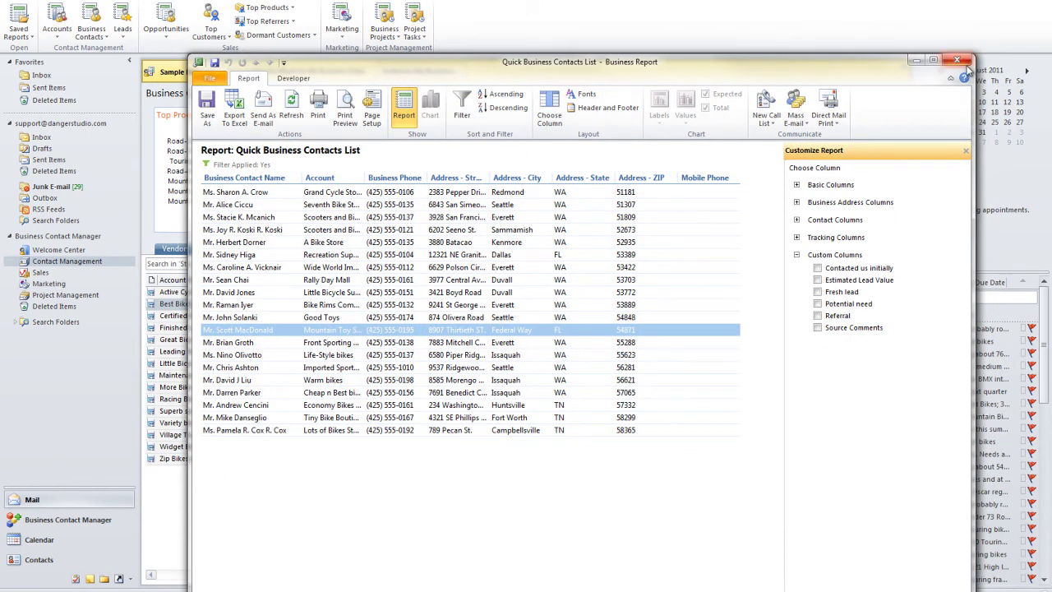
Step: Close the report window and browse the Accounts, Contacts, Leads, Opportunities, Marketing, Projects and Tasks report lists
left_click(958, 60)
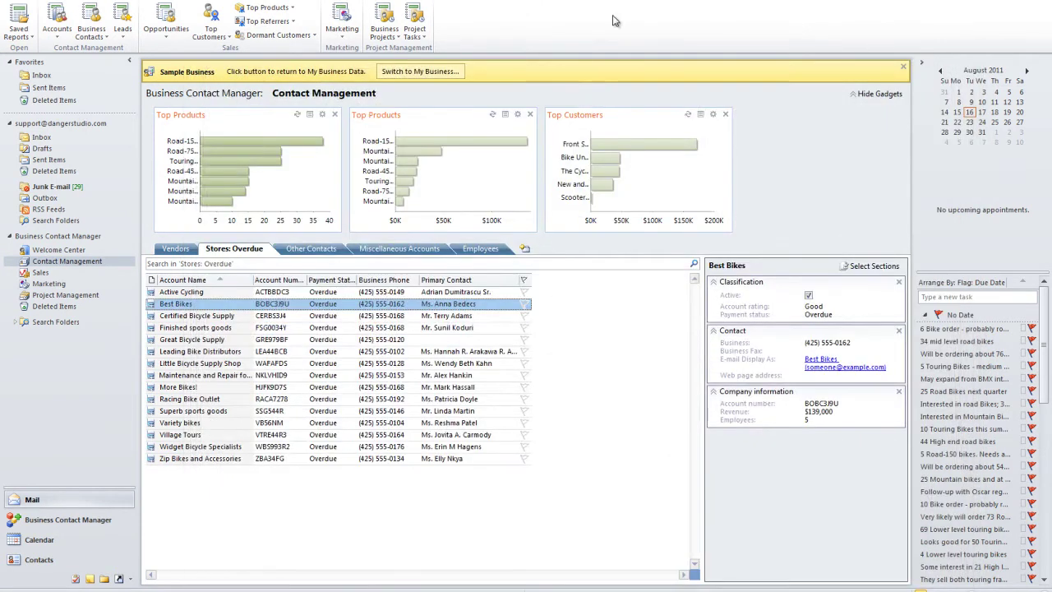
left_click(69, 33)
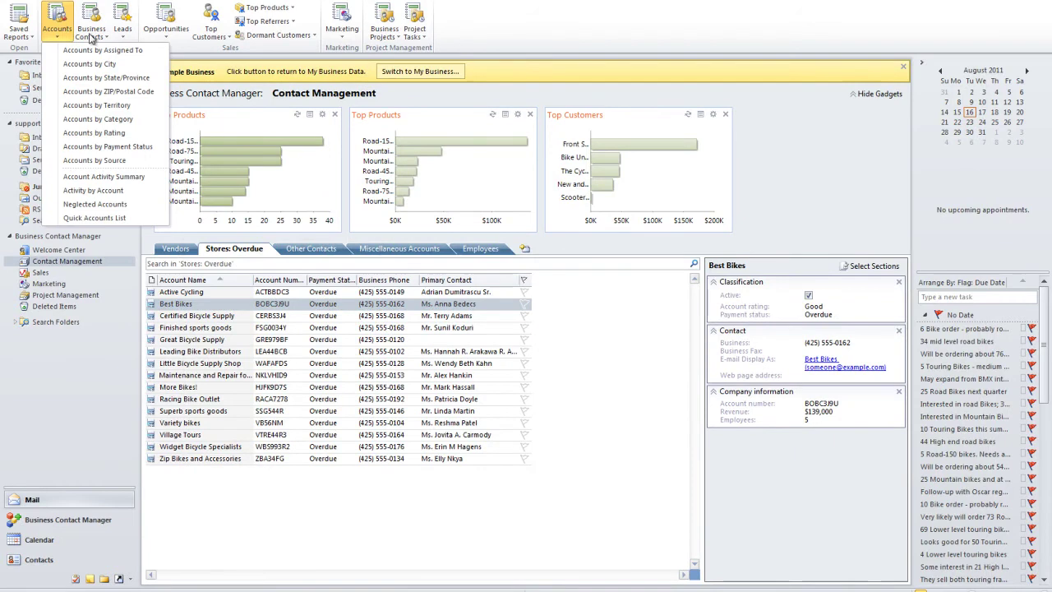
left_click(91, 33)
left_click(122, 29)
left_click(166, 24)
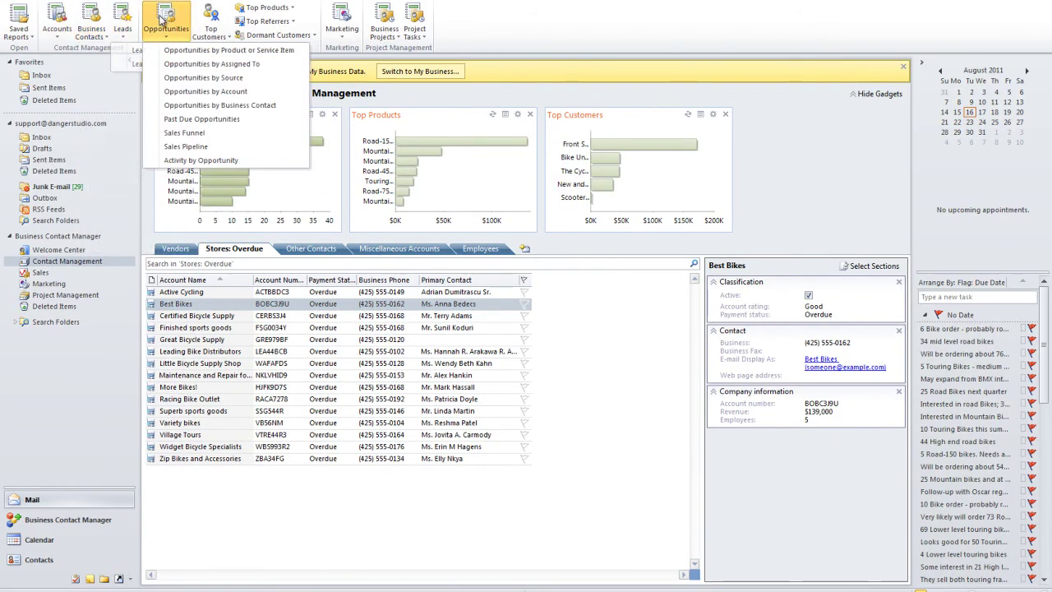
left_click(342, 29)
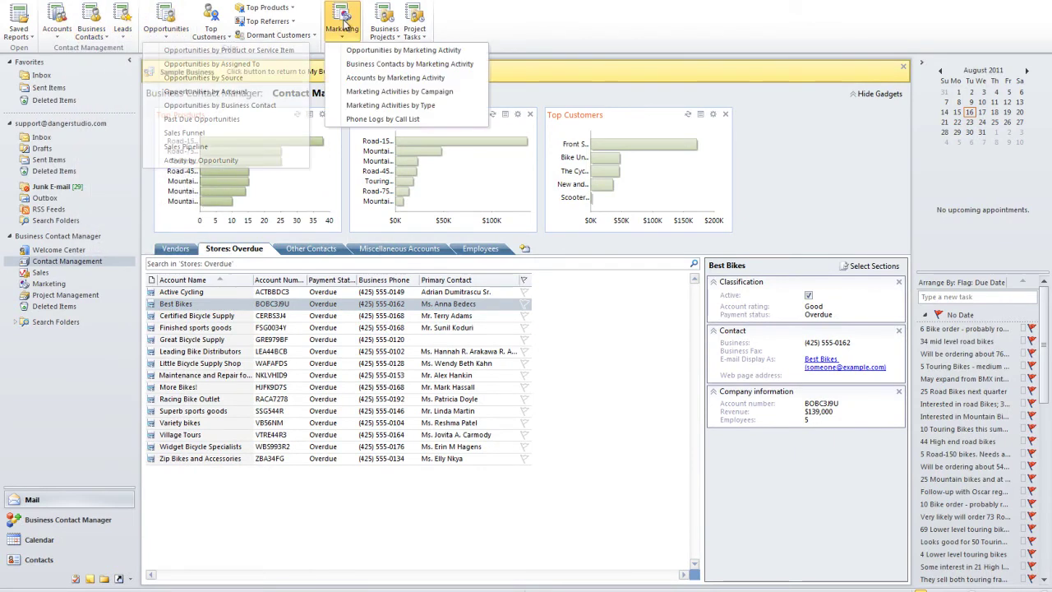
left_click(384, 31)
left_click(415, 31)
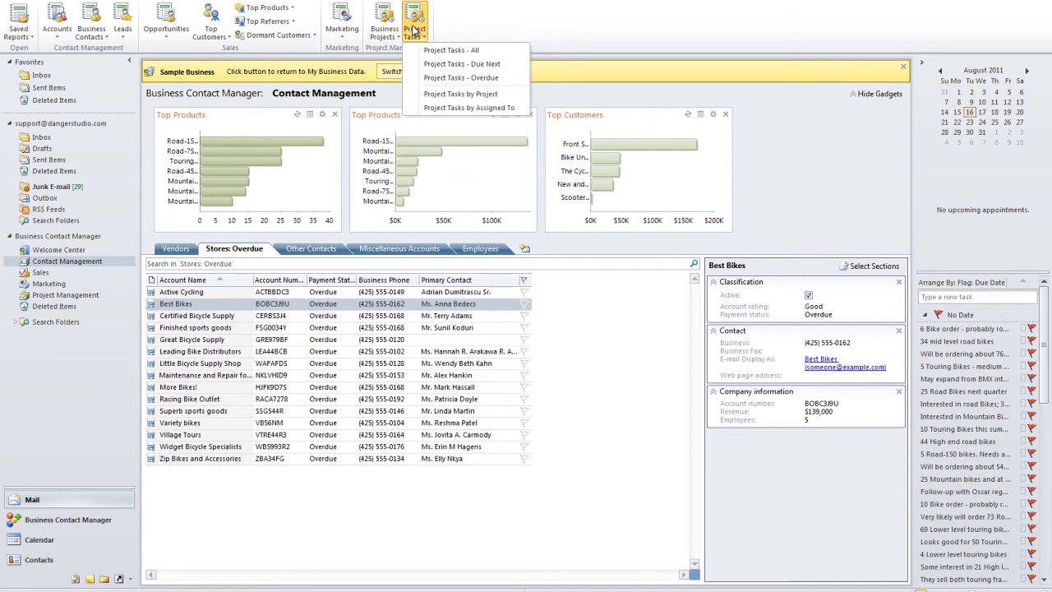
Step: Revisit the Accounts, Business Contacts, Leads and Opportunities report lists, then bring up the Saved Reports list
left_click(57, 27)
left_click(92, 26)
left_click(121, 26)
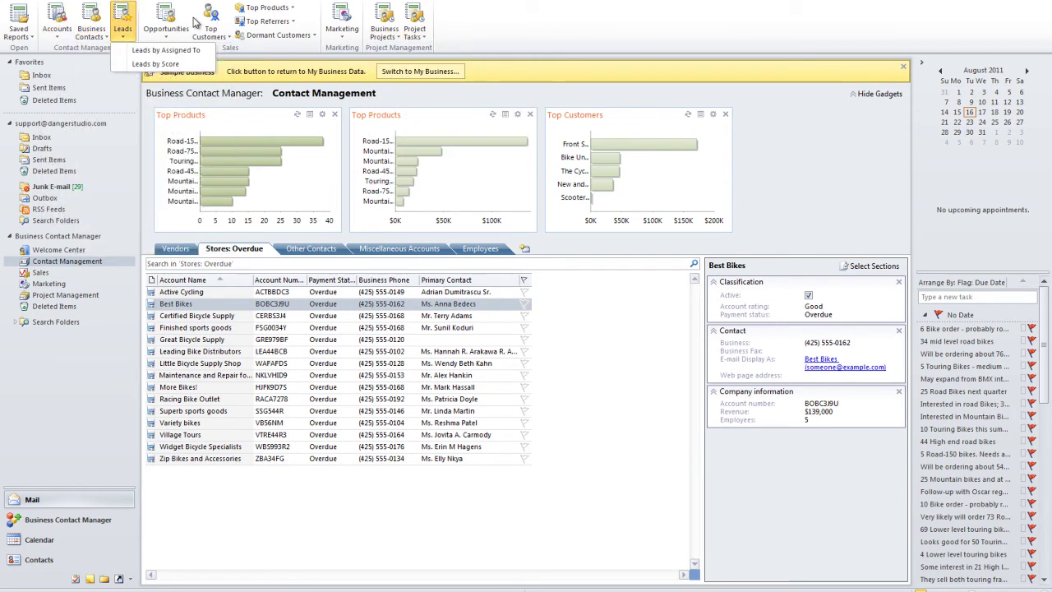
left_click(161, 23)
left_click(122, 26)
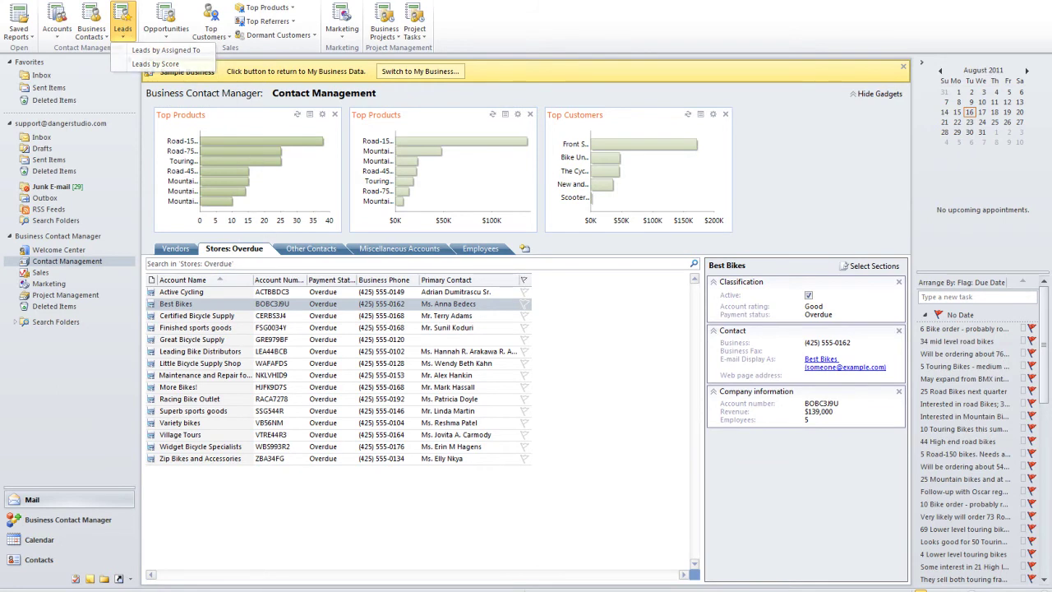
left_click(20, 30)
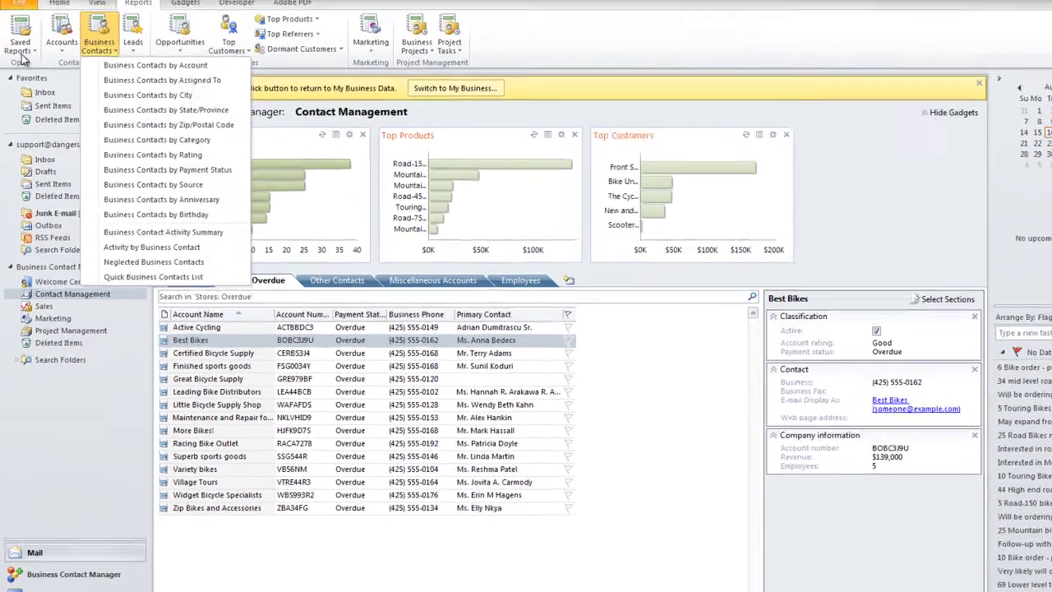
mouse_move(18, 29)
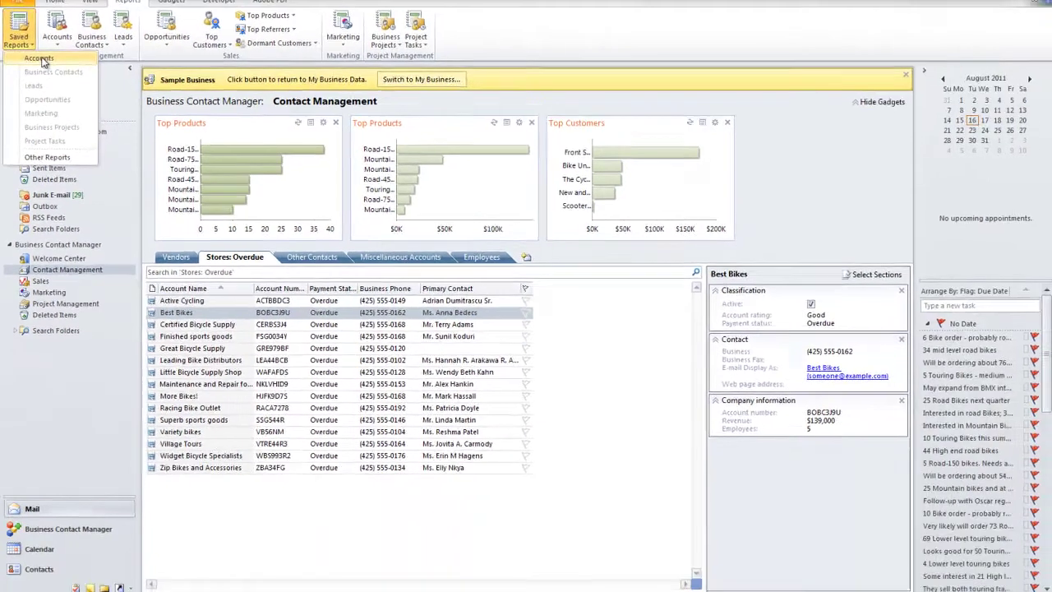
Step: Open the saved Accounts report Vendors by City and scroll through its grouped results
left_click(51, 106)
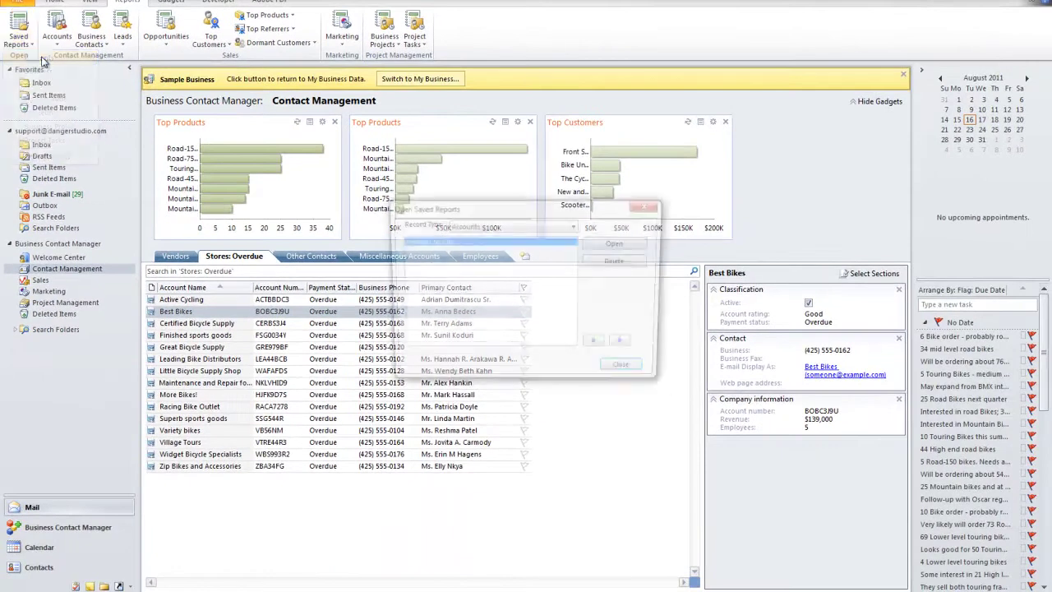
left_click(429, 248)
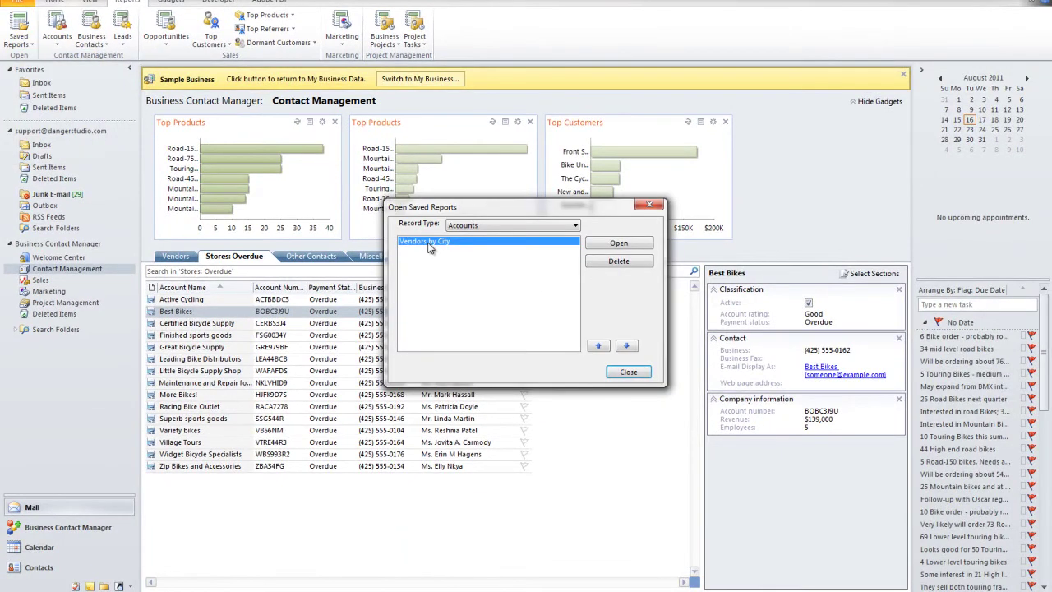
left_click(618, 242)
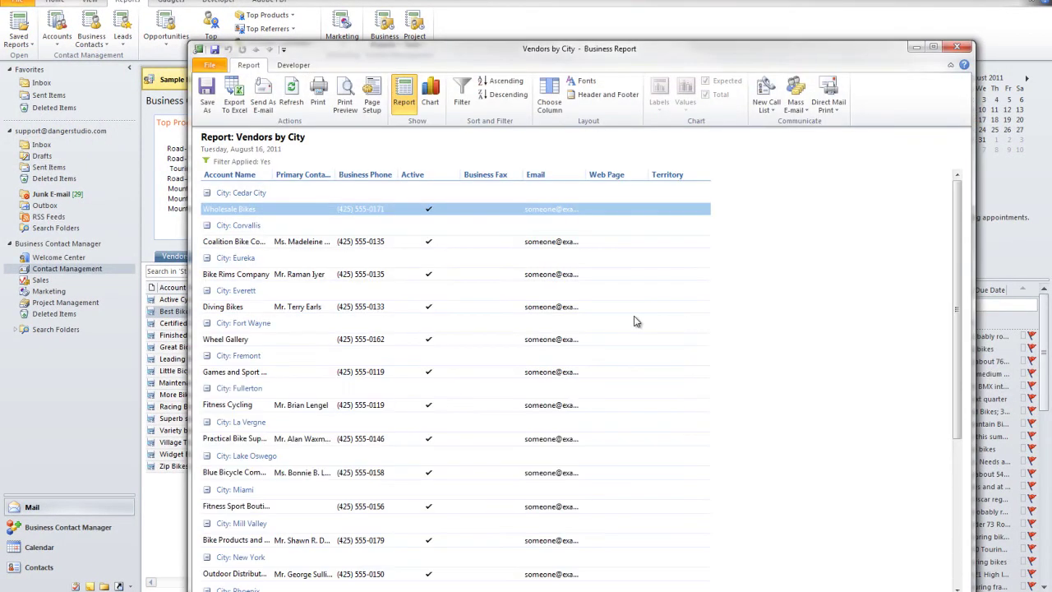
scroll(372, 312, "down", 5)
scroll(373, 314, "up", 5)
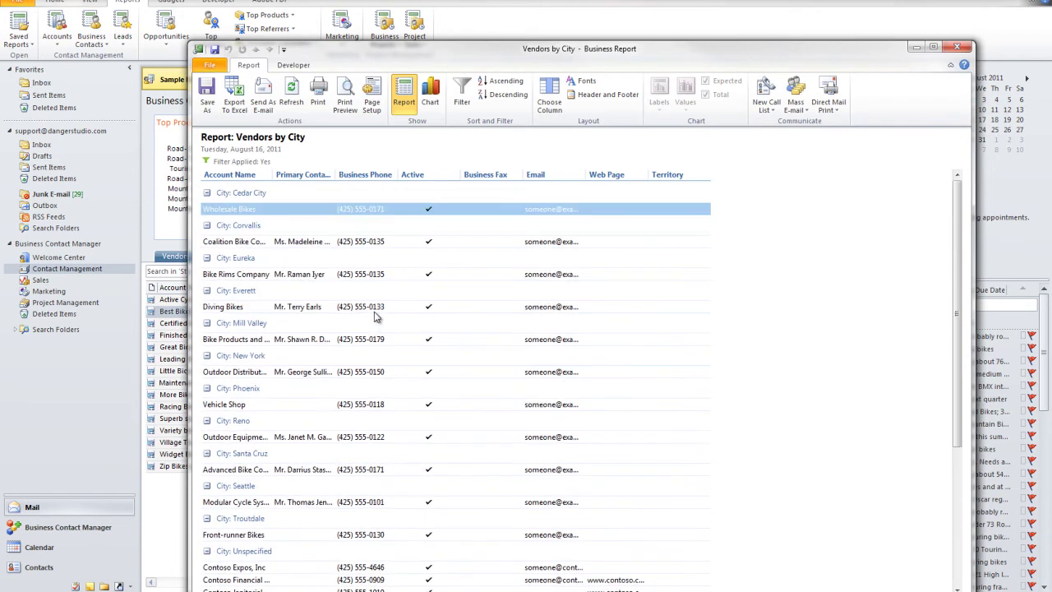
left_click(473, 109)
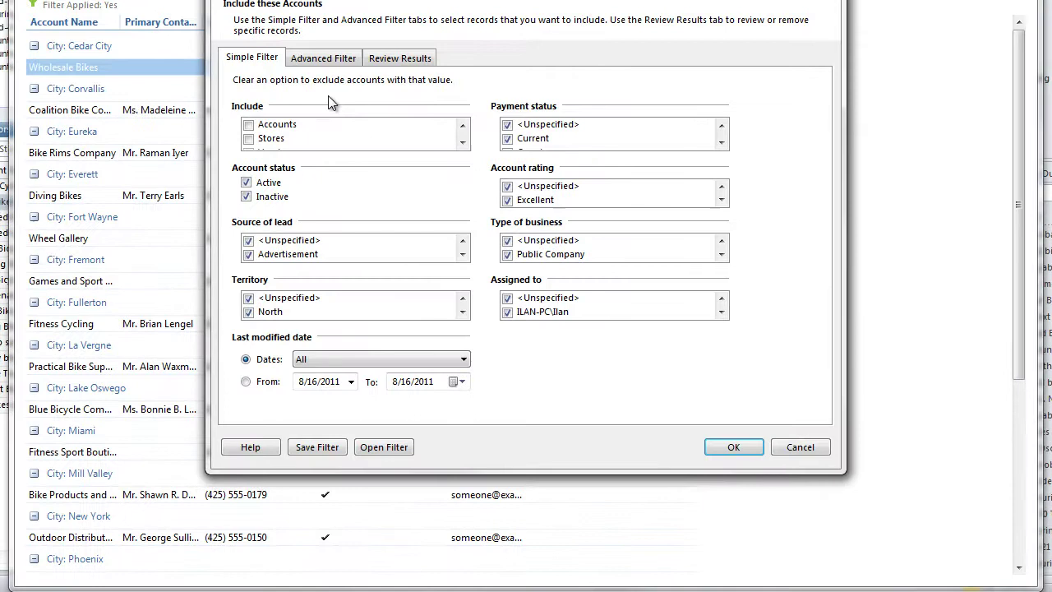
left_click(323, 58)
left_click(251, 58)
left_click(460, 316)
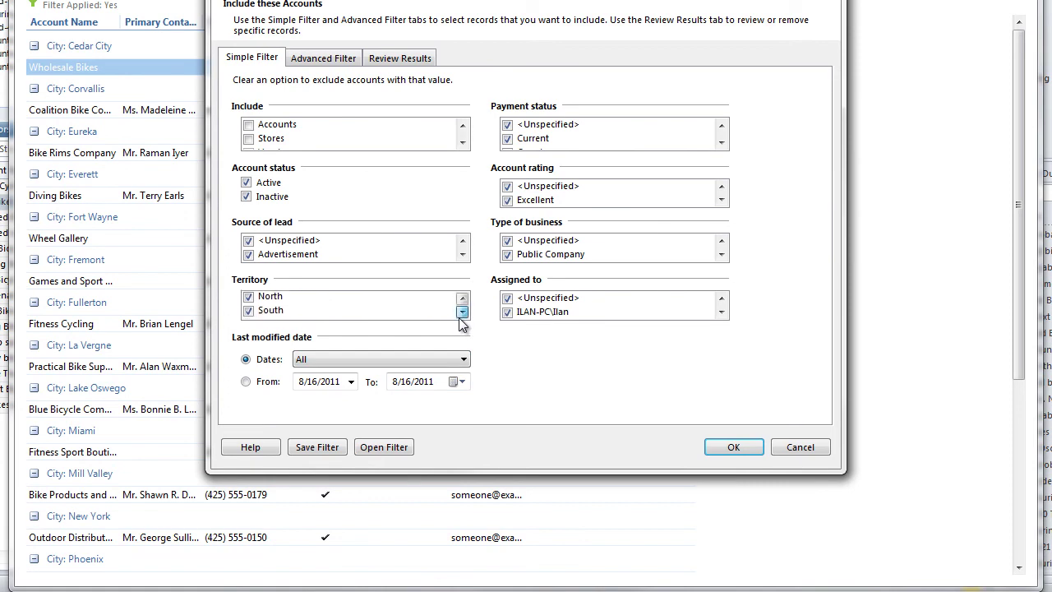
left_click(461, 312)
left_click(462, 313)
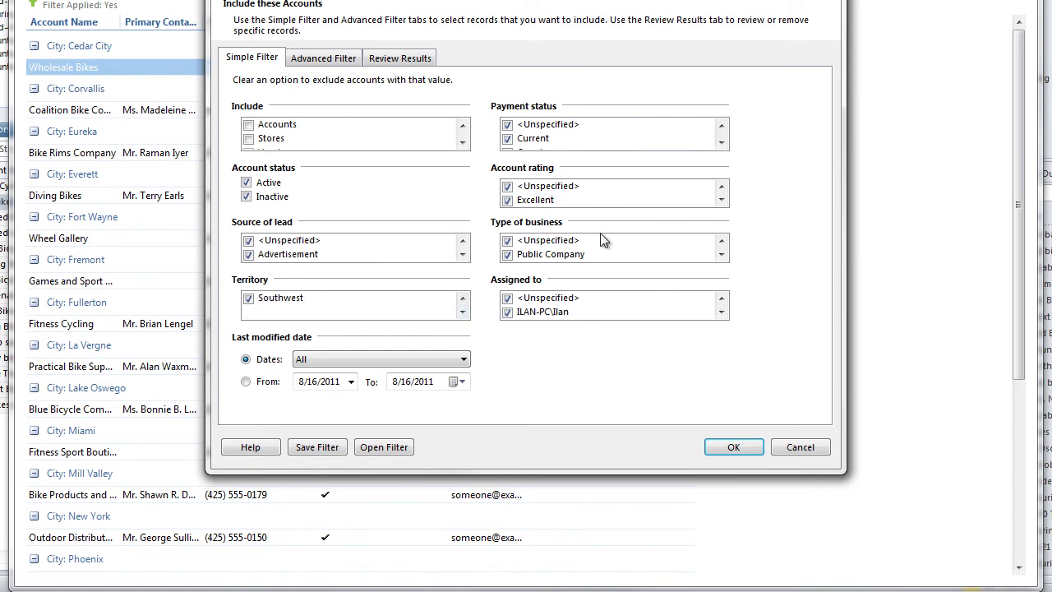
left_click(380, 62)
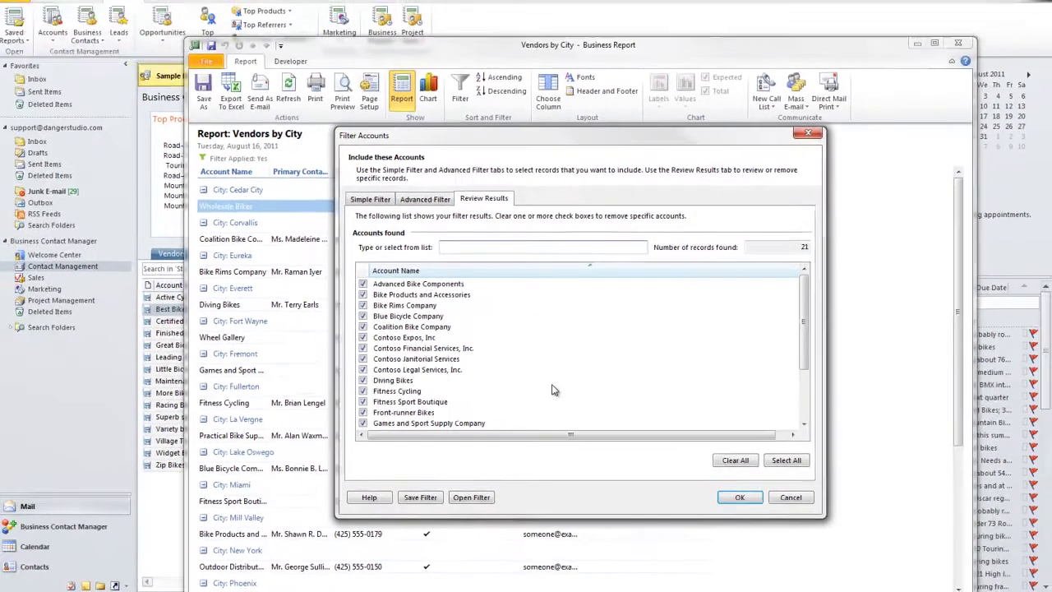
left_click(787, 499)
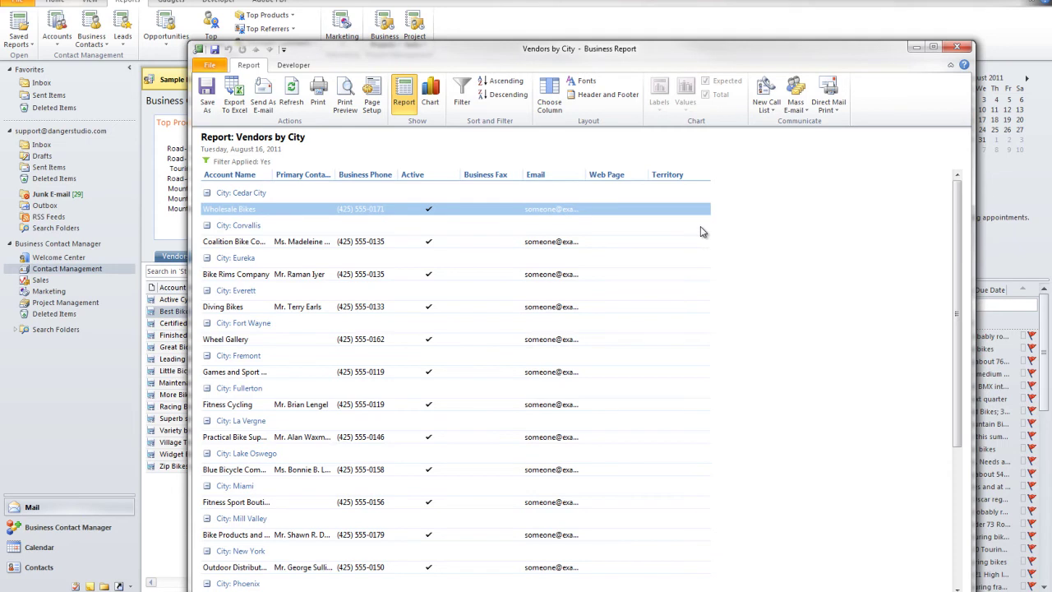
Step: Scroll through the Vendors by City report, then close its window
scroll(565, 393, "down", 5)
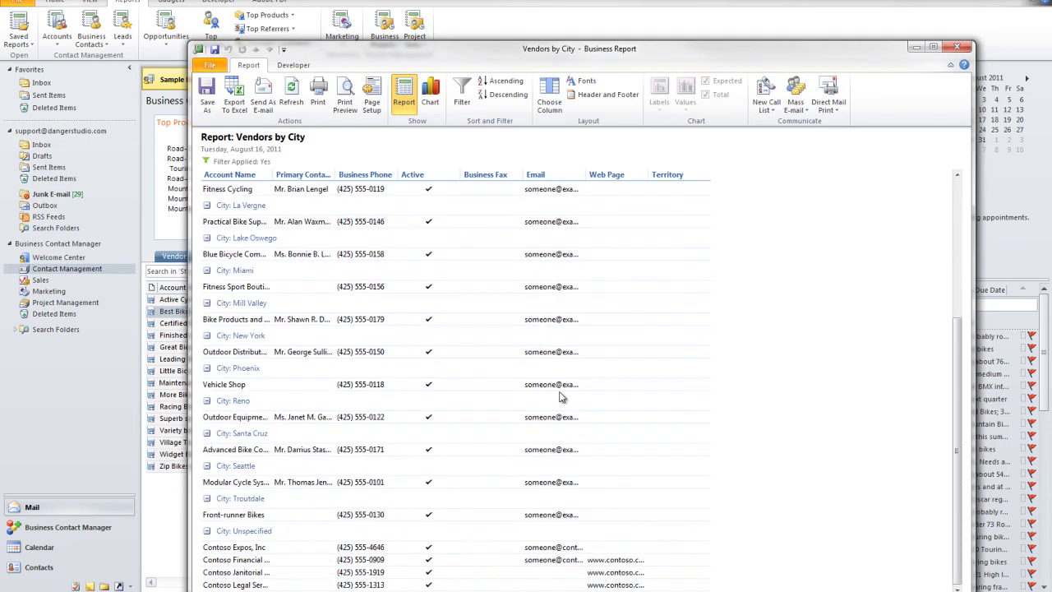
scroll(559, 397, "up", 4)
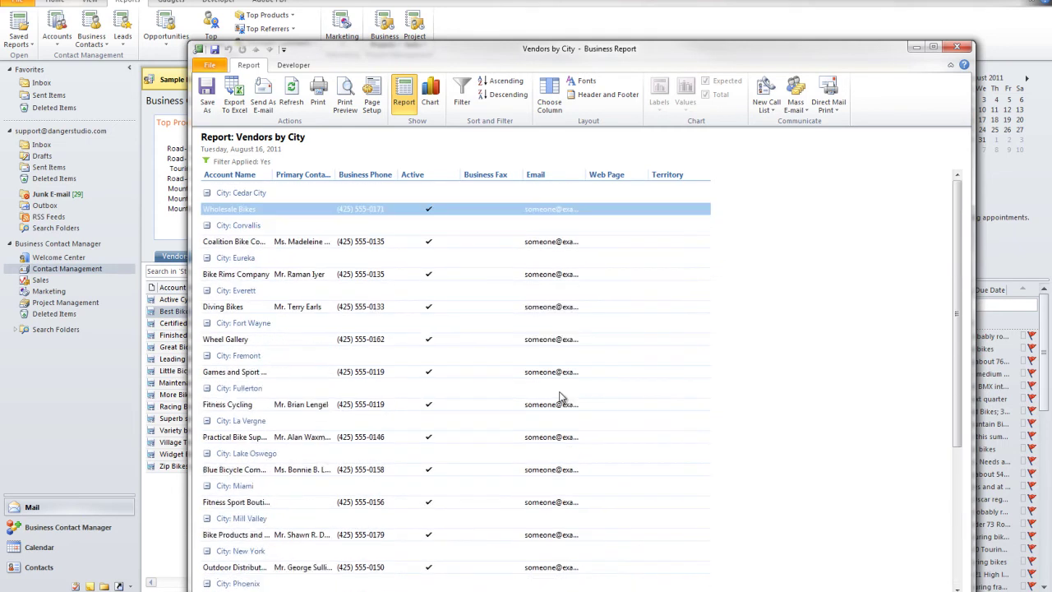
left_click(956, 47)
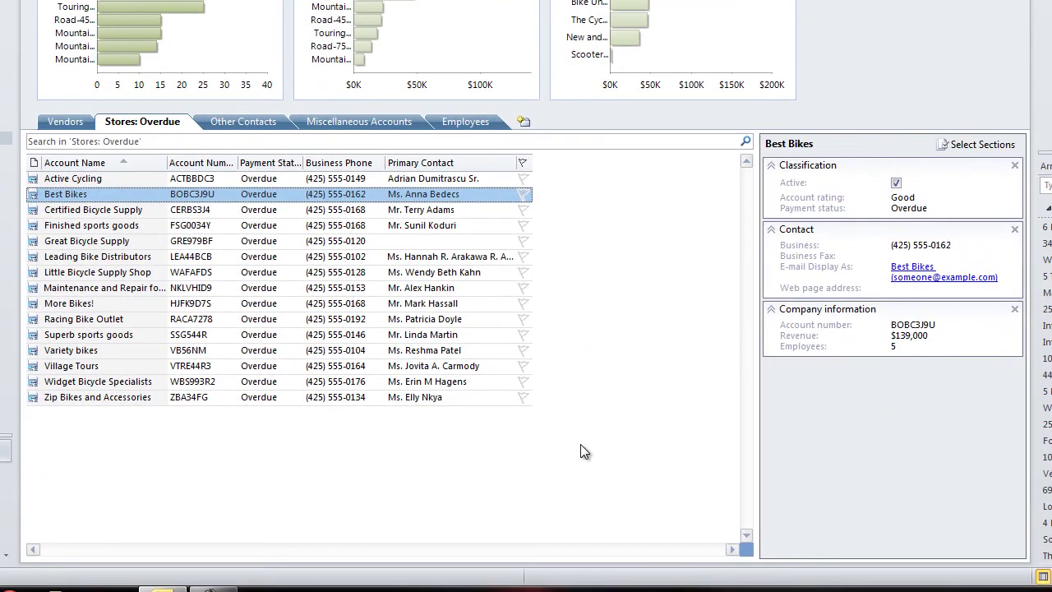
Step: Browse the Vendors, Stores: Overdue and Other Contacts lists, then switch to the Mail Inbox
left_click(75, 124)
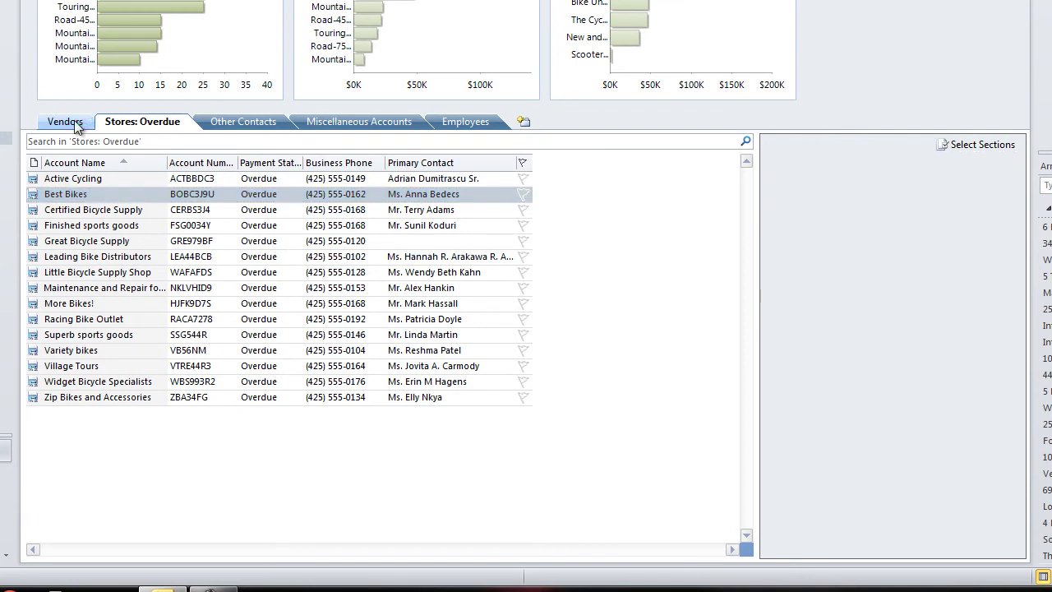
left_click(151, 123)
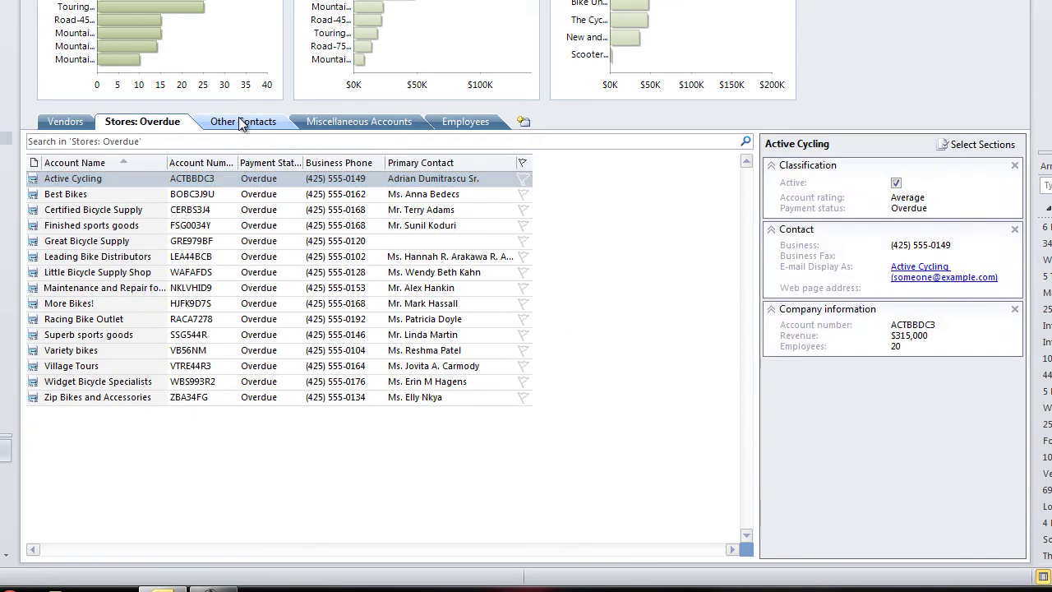
left_click(242, 123)
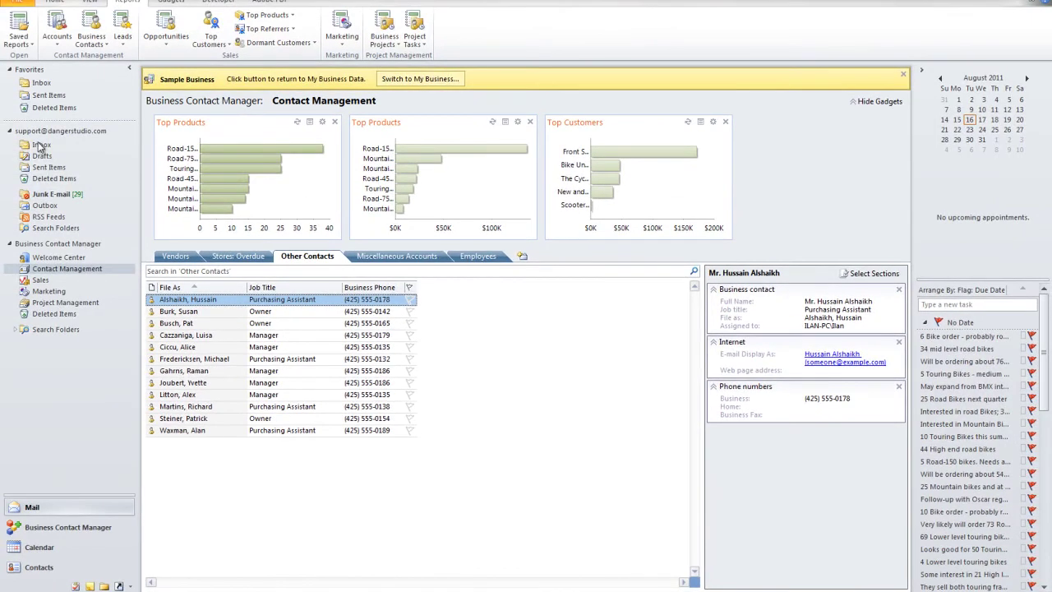
left_click(40, 145)
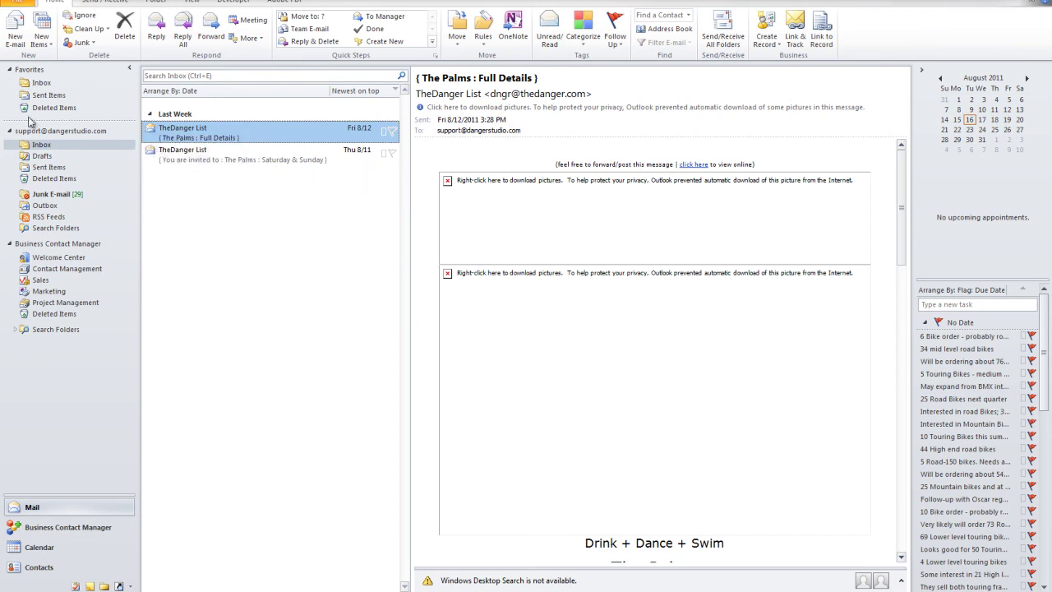
Step: Return from the Inbox to Business Contact Manager's Contact Management page
left_click(41, 270)
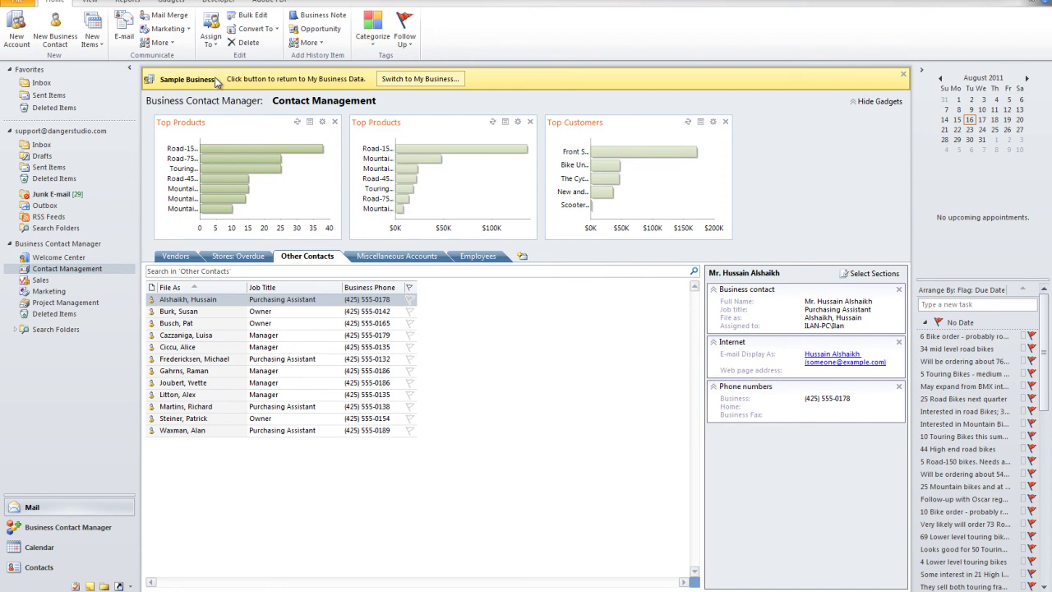
left_click(389, 34)
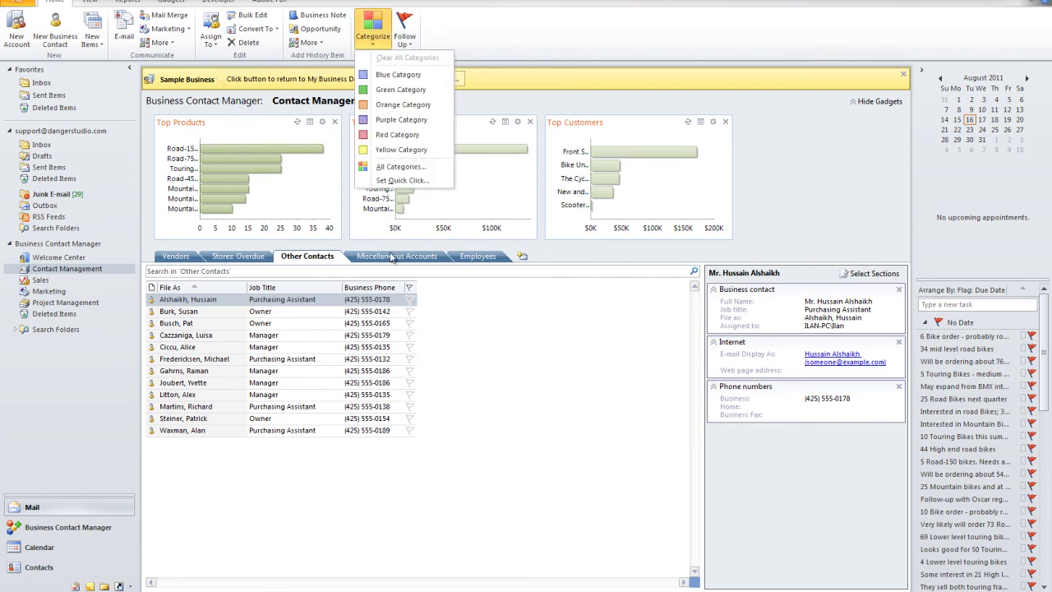
left_click(434, 46)
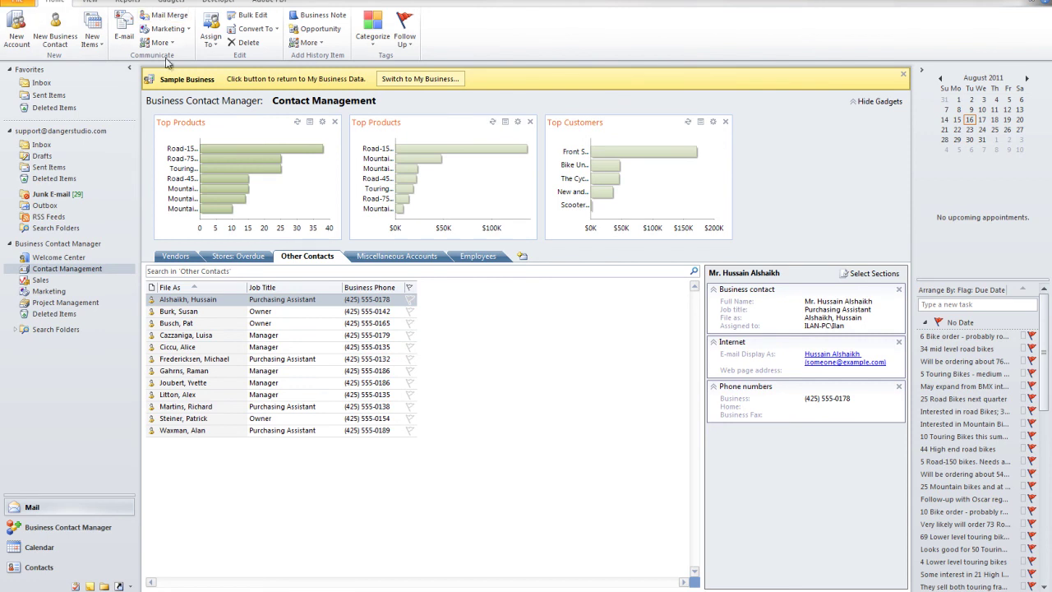
left_click(89, 42)
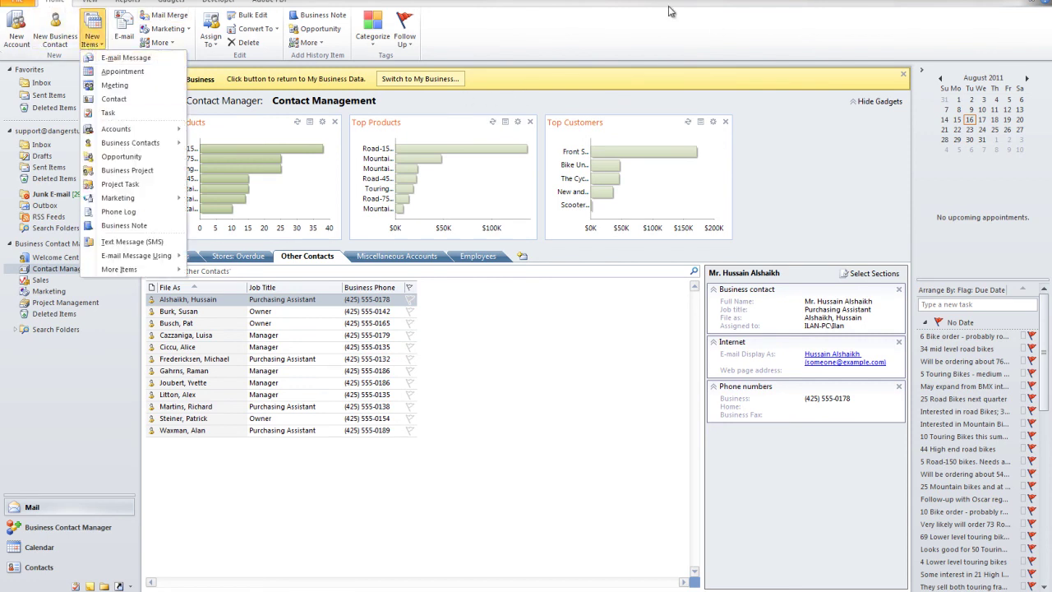
left_click(295, 57)
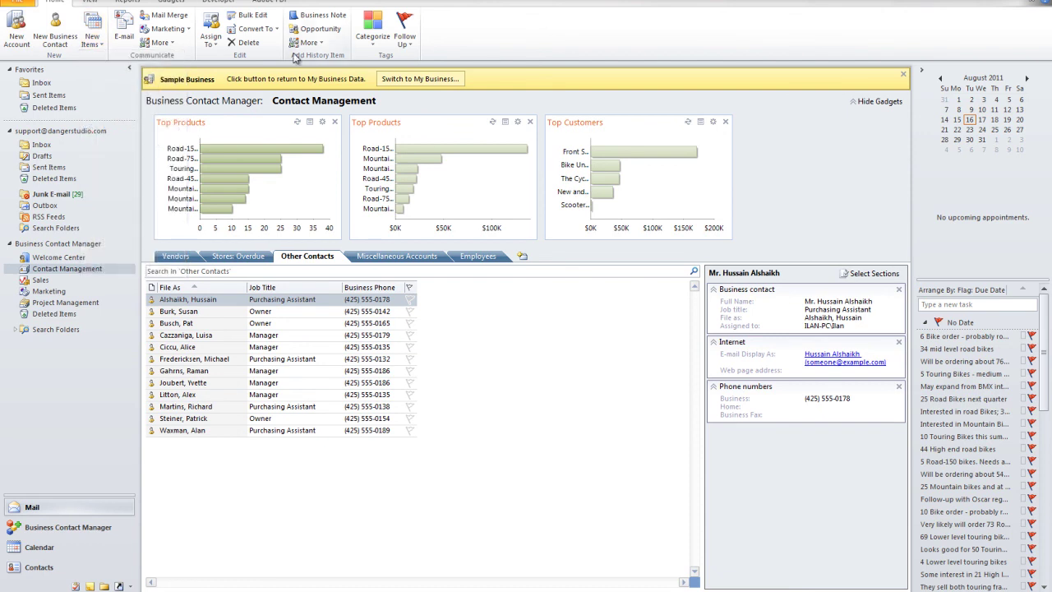